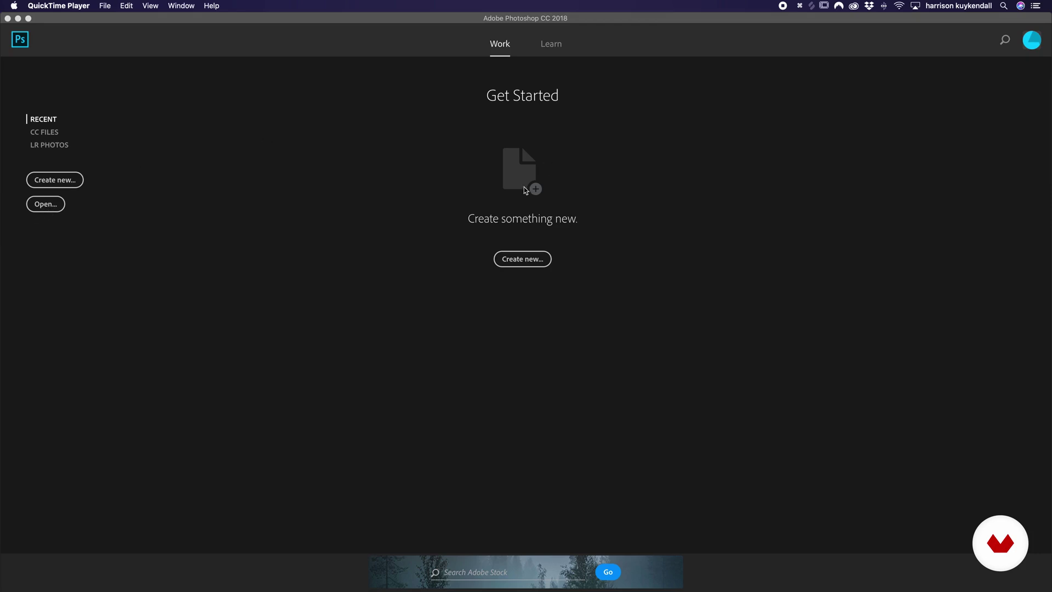
Start a new document and browse the Photo, Print, Art & Illustration, Web, Mobile and Film & Video presets
click(527, 262)
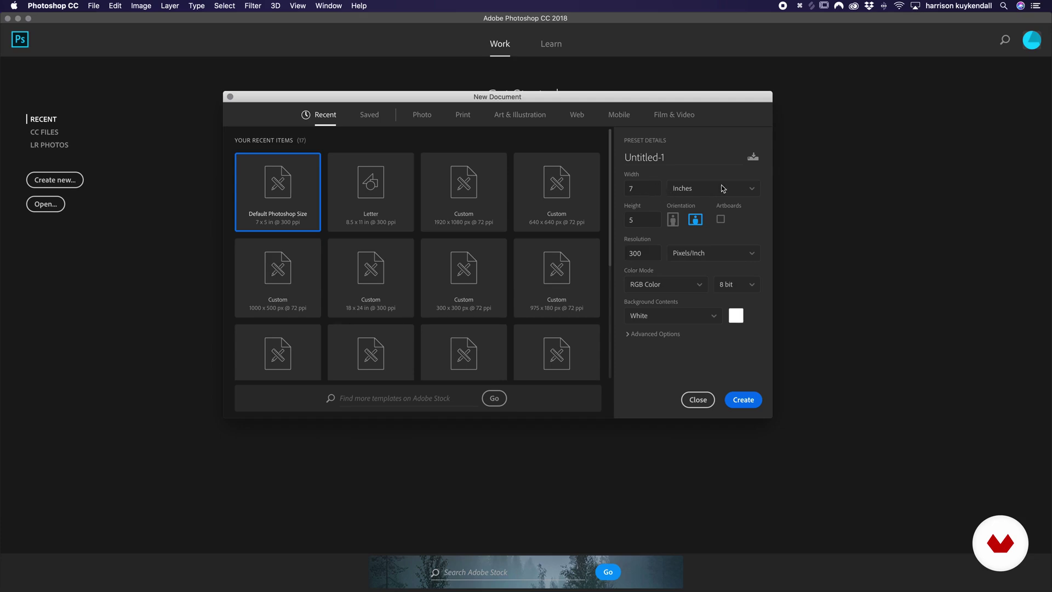
click(678, 222)
click(420, 116)
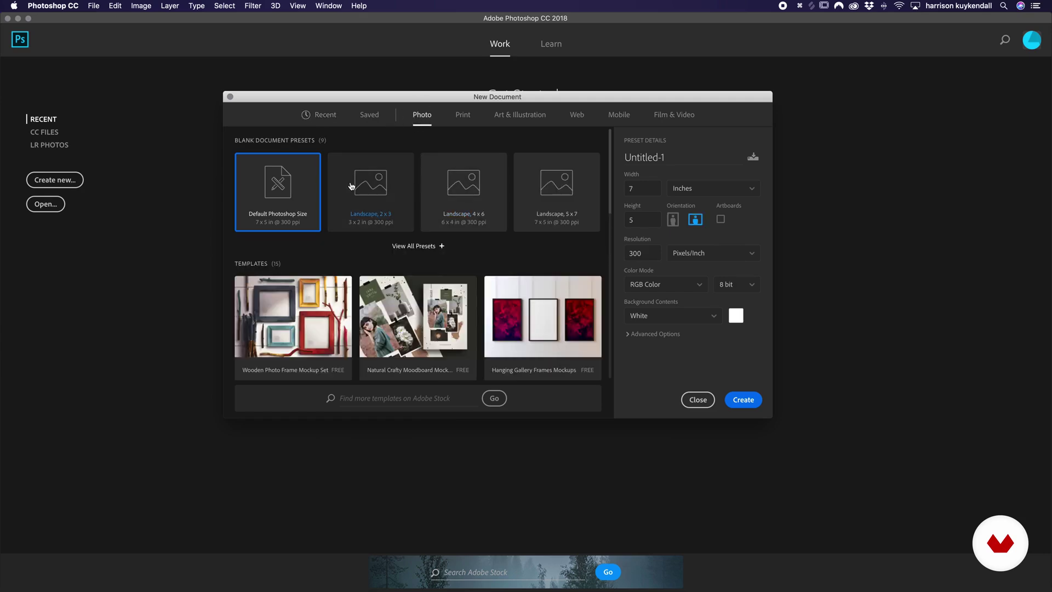
click(463, 116)
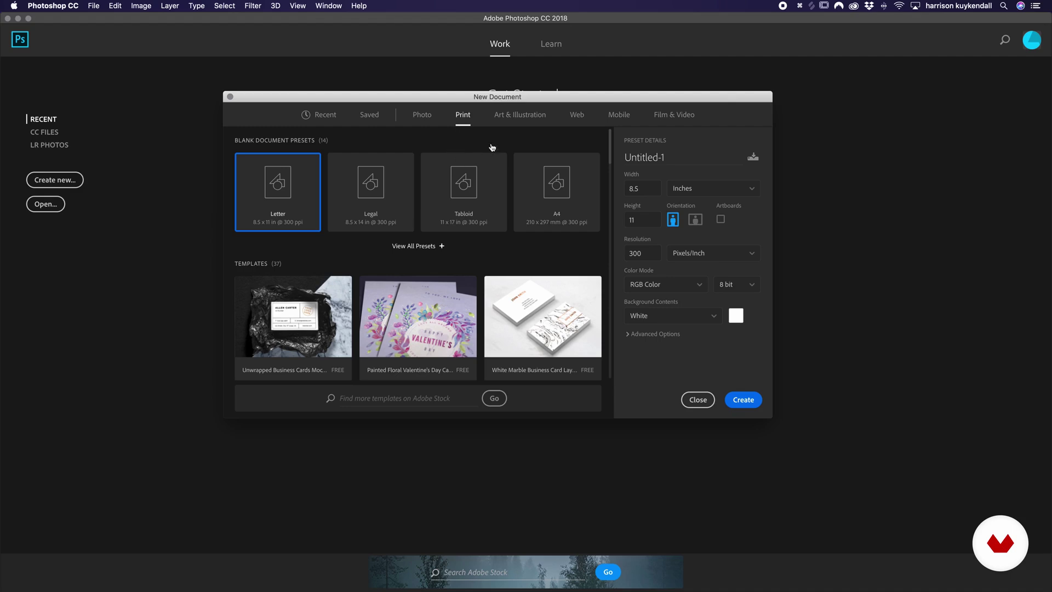
click(527, 121)
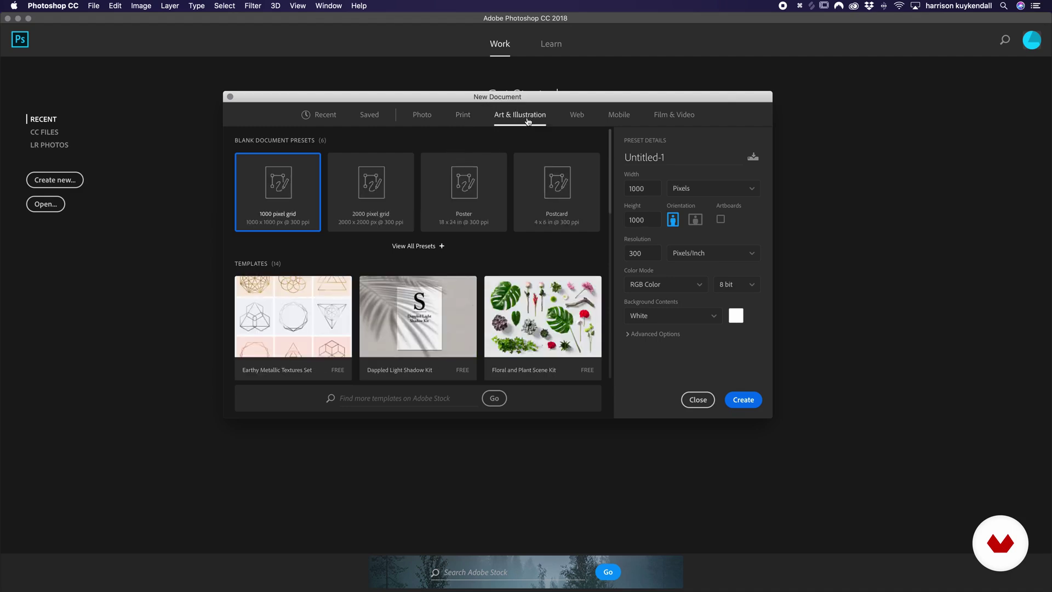
click(579, 120)
click(623, 117)
click(683, 115)
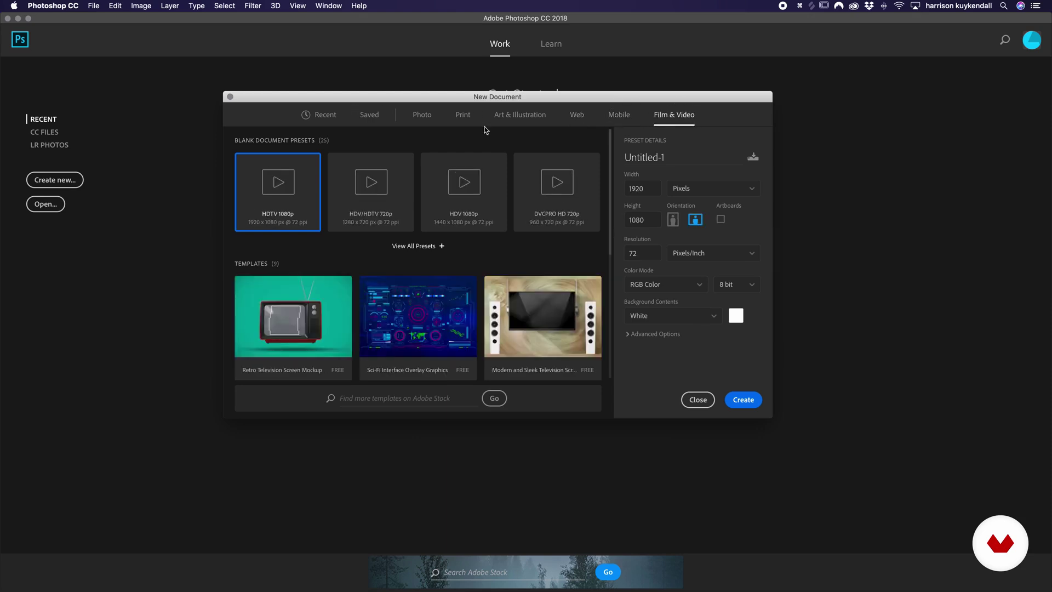
Create a document from the Print preset Letter, 8.5 x 11 inches at 300 pixels/inch, keeping the units in inches
click(460, 117)
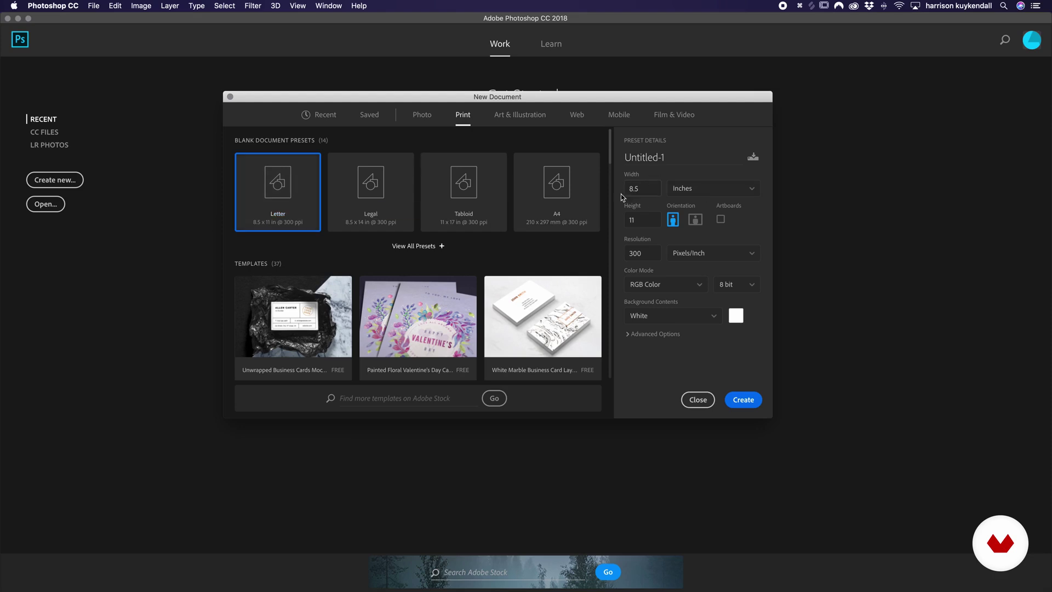
click(707, 193)
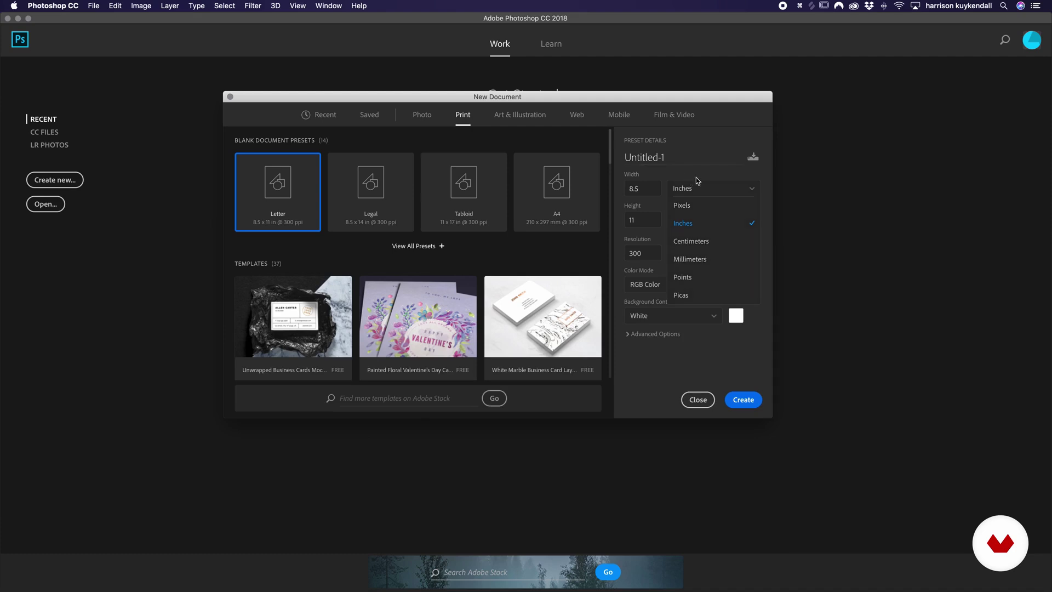
click(714, 192)
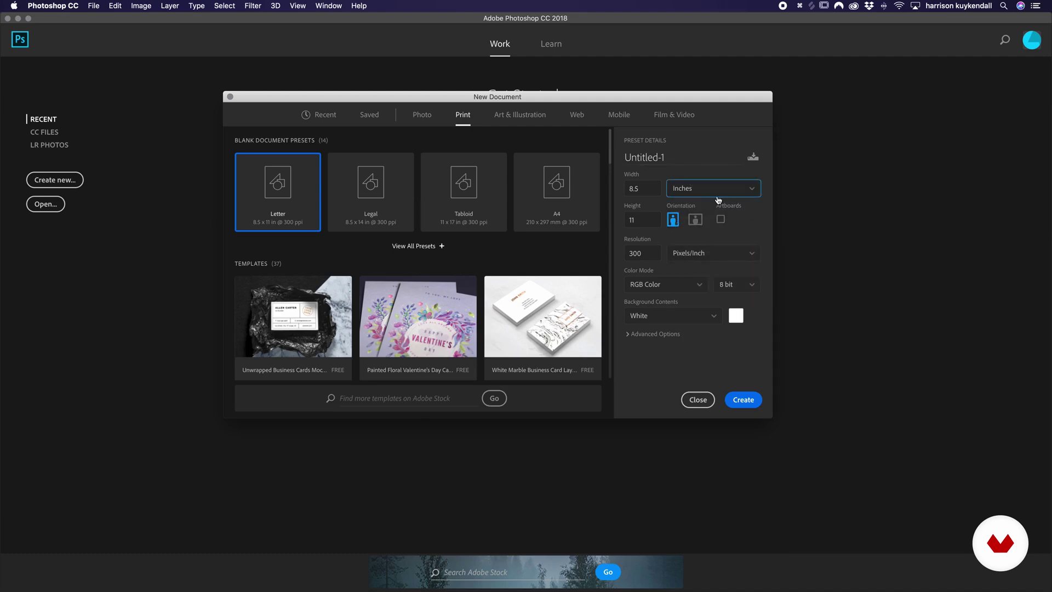
click(748, 401)
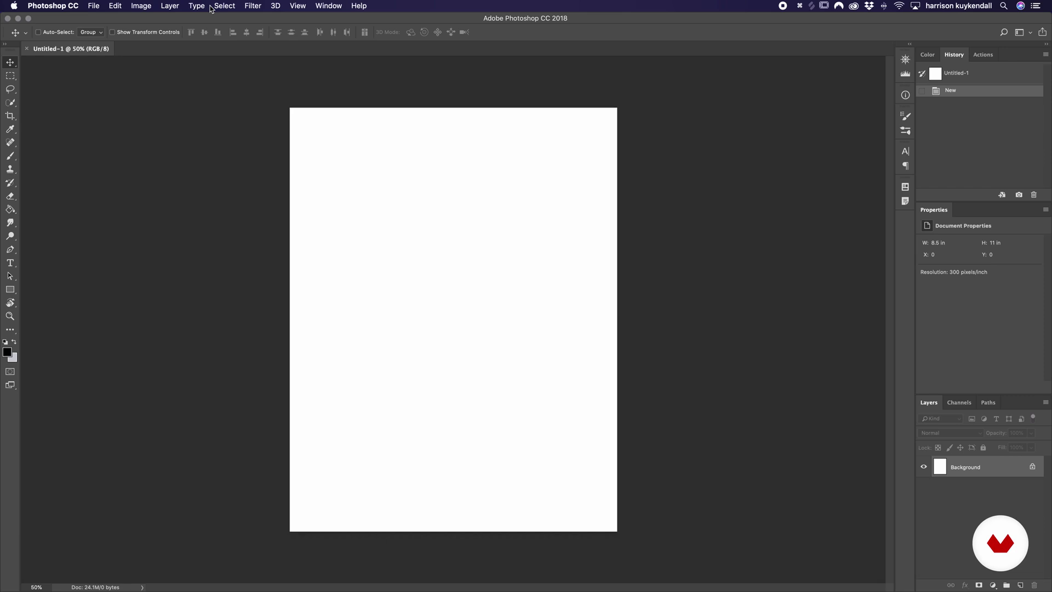
click(88, 4)
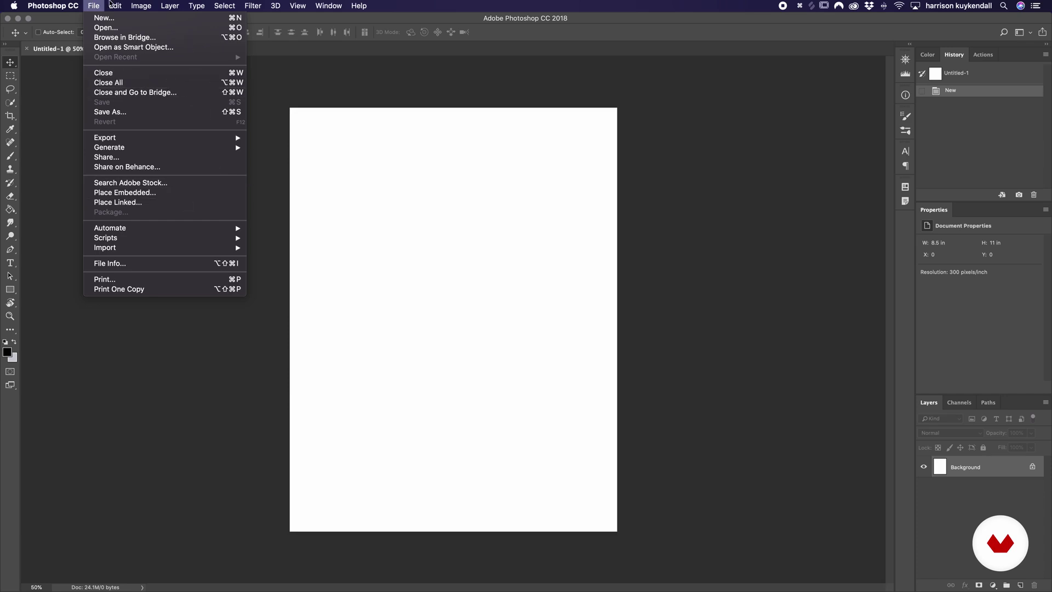
mouse_move(122, 3)
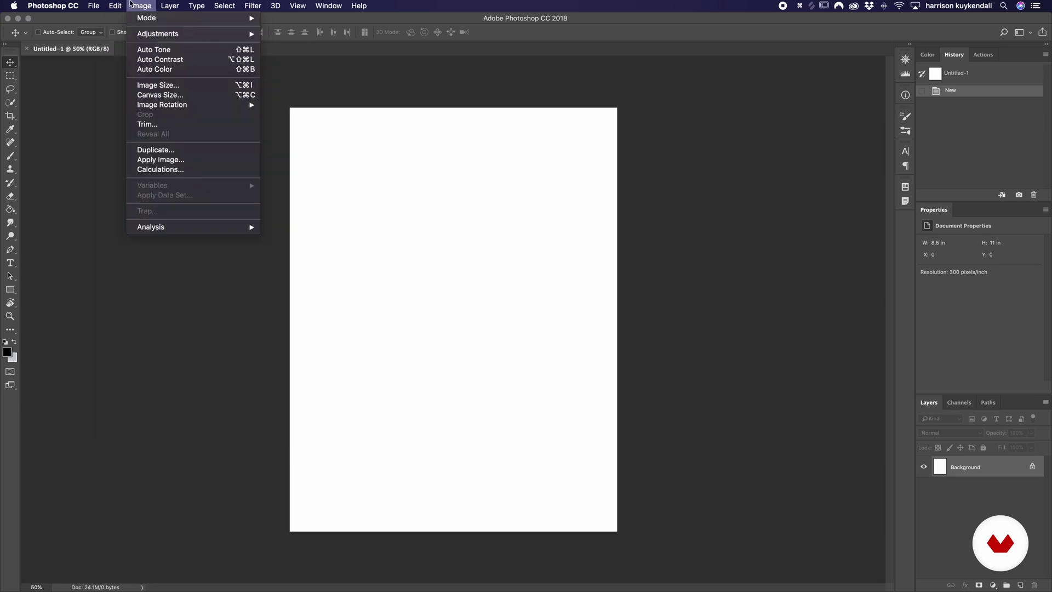
mouse_move(153, 19)
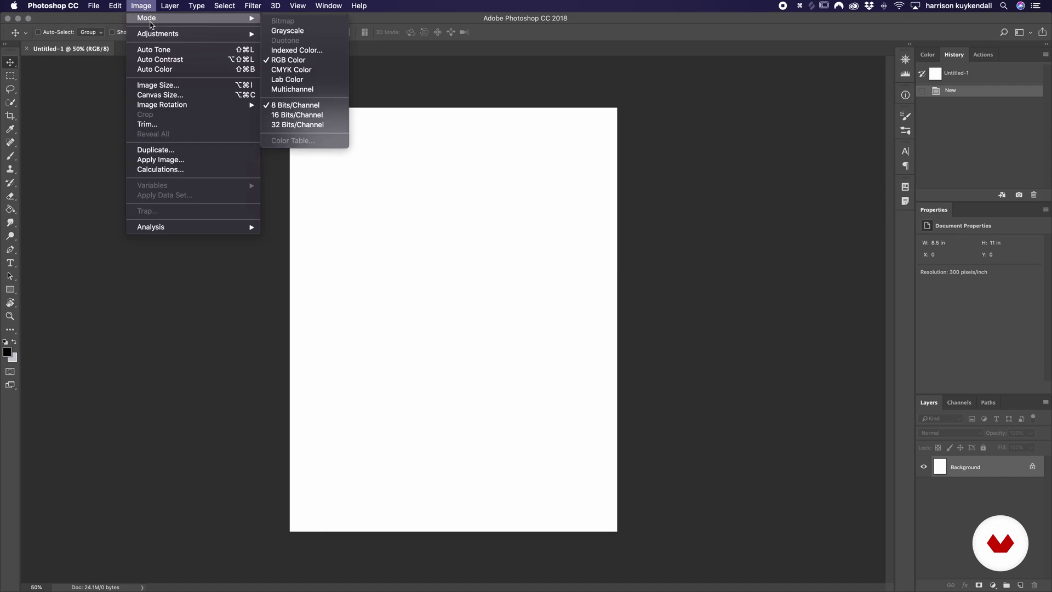
mouse_move(172, 109)
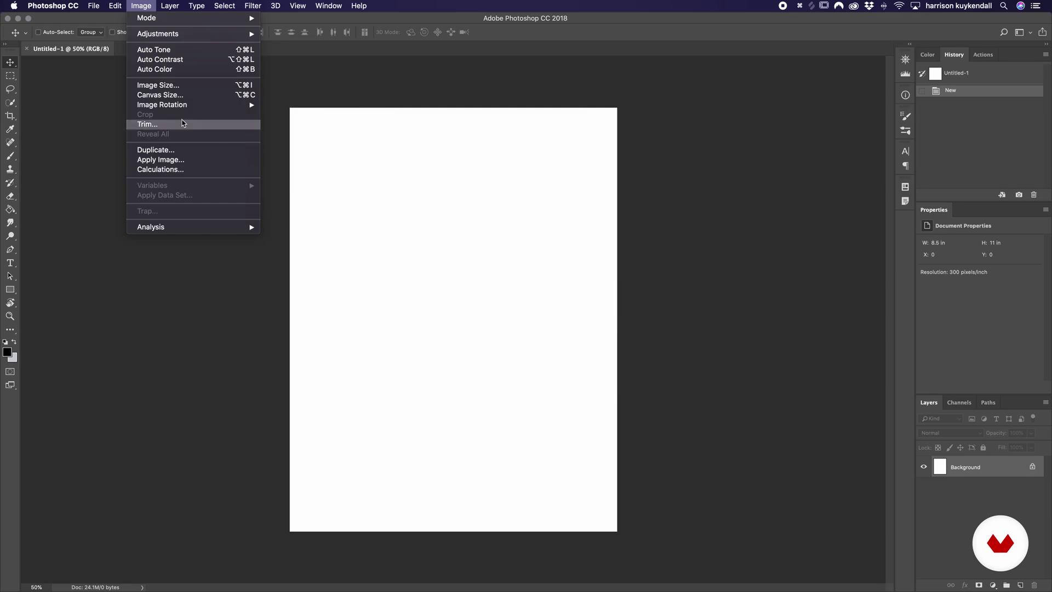
mouse_move(181, 4)
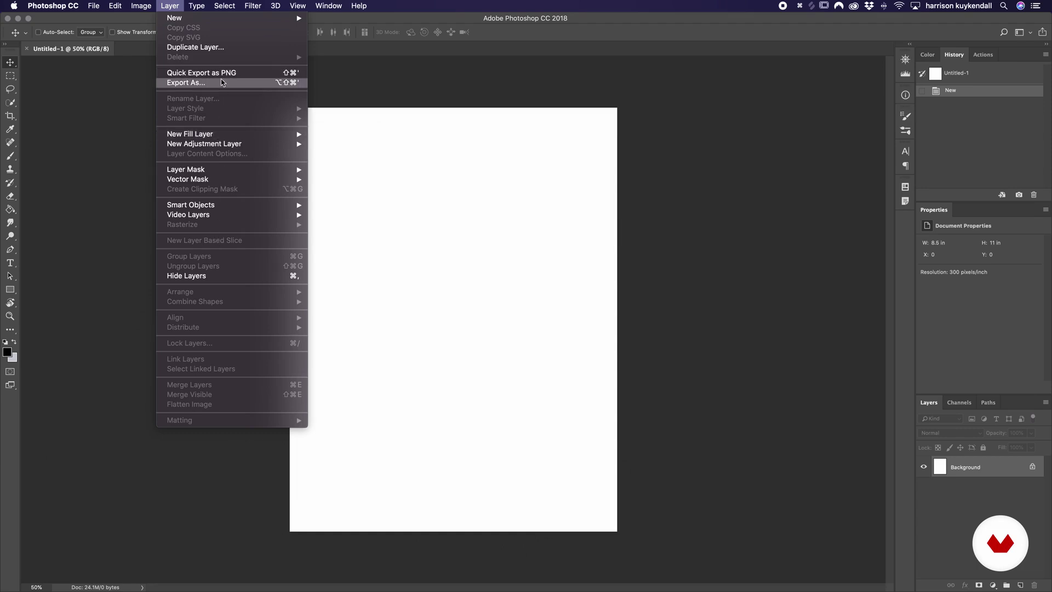
mouse_move(213, 144)
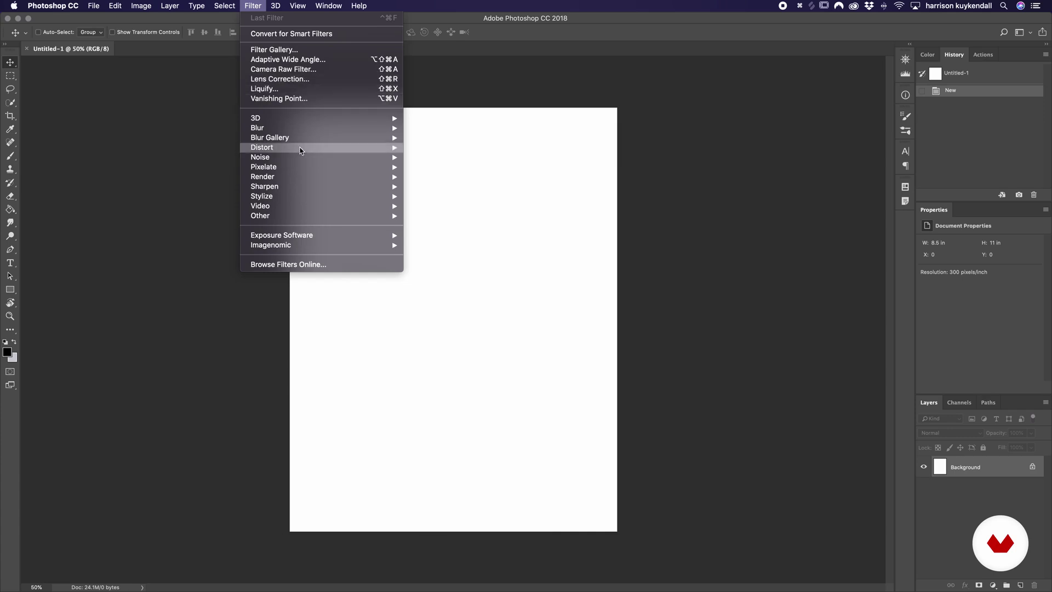
mouse_move(297, 148)
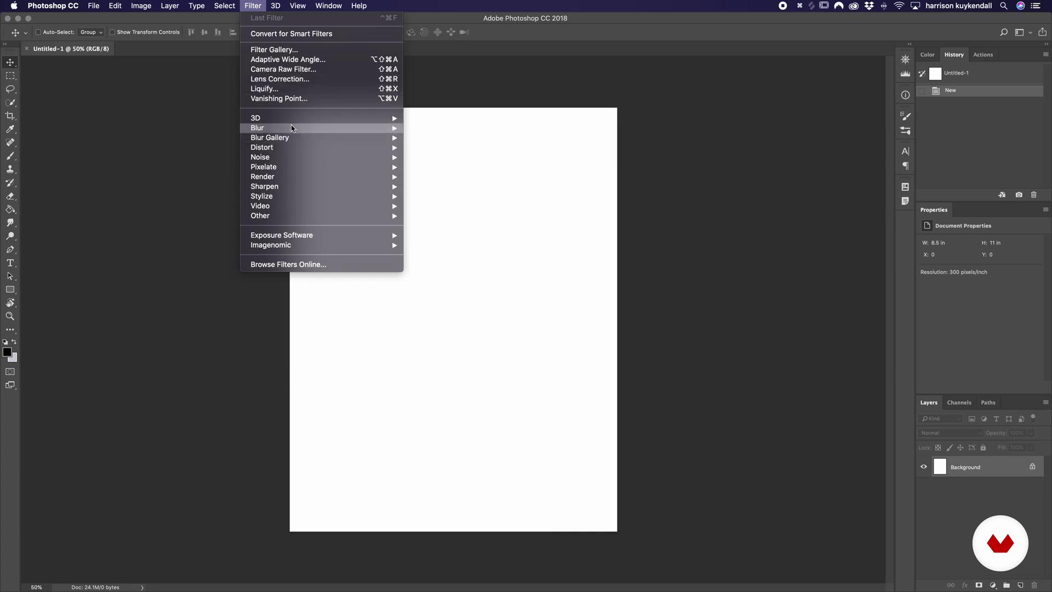
Zoom the document in and back out by one level, and fit it on screen
mouse_move(278, 6)
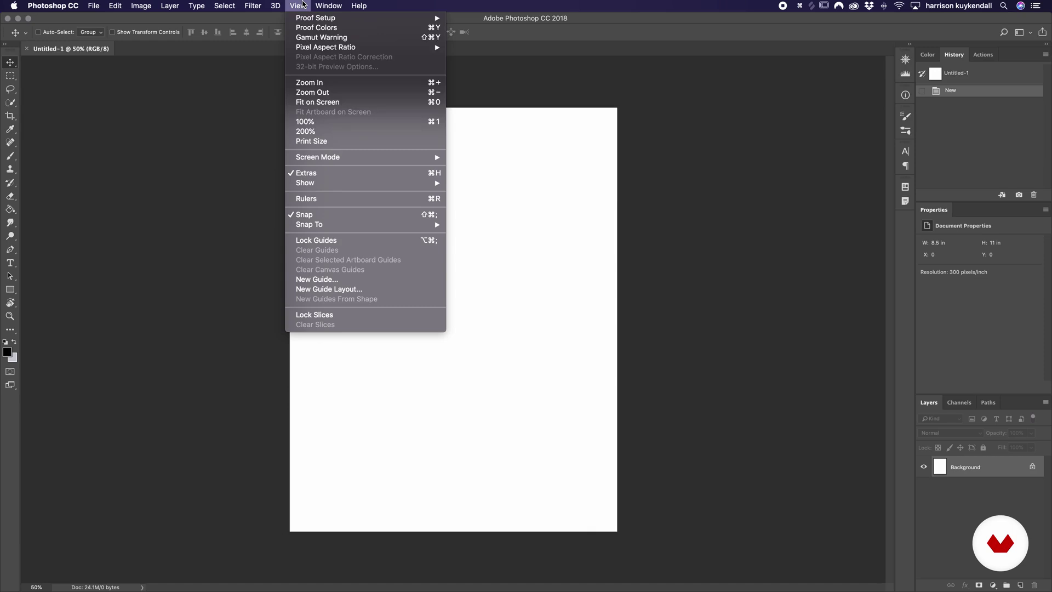
click(319, 84)
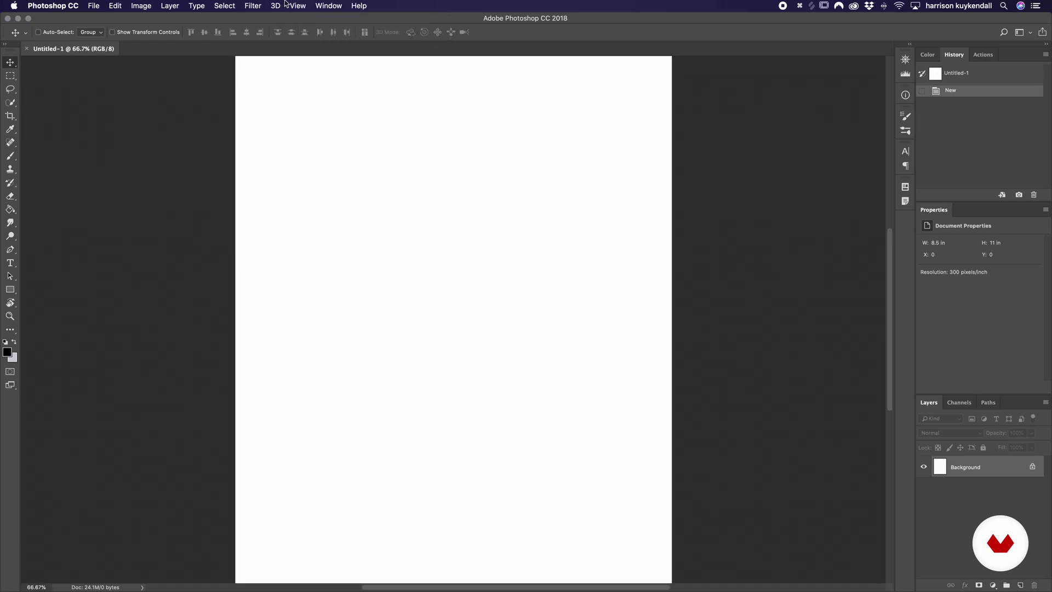
click(296, 6)
click(322, 93)
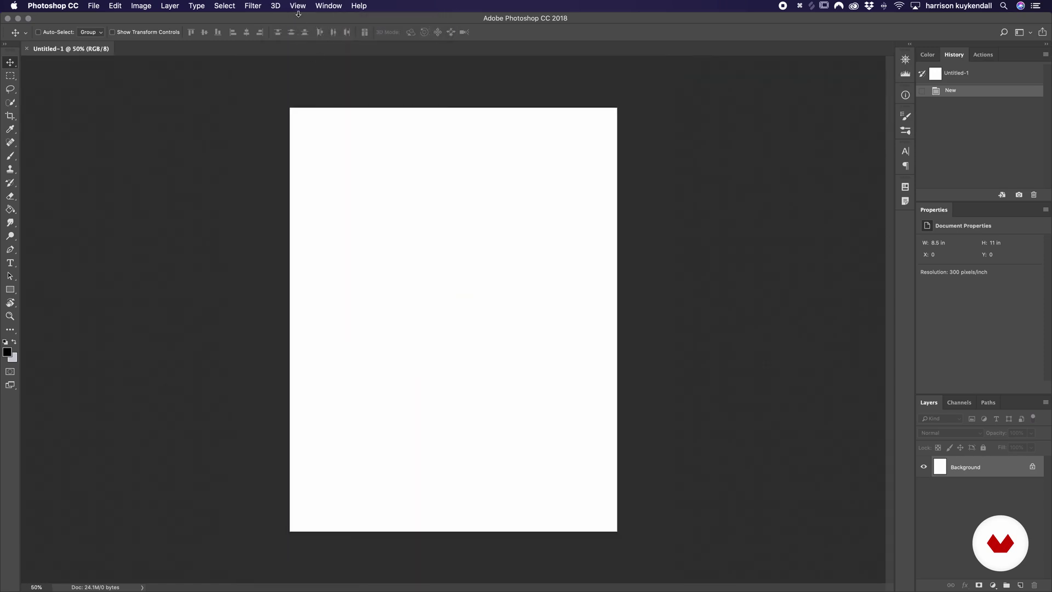
click(298, 6)
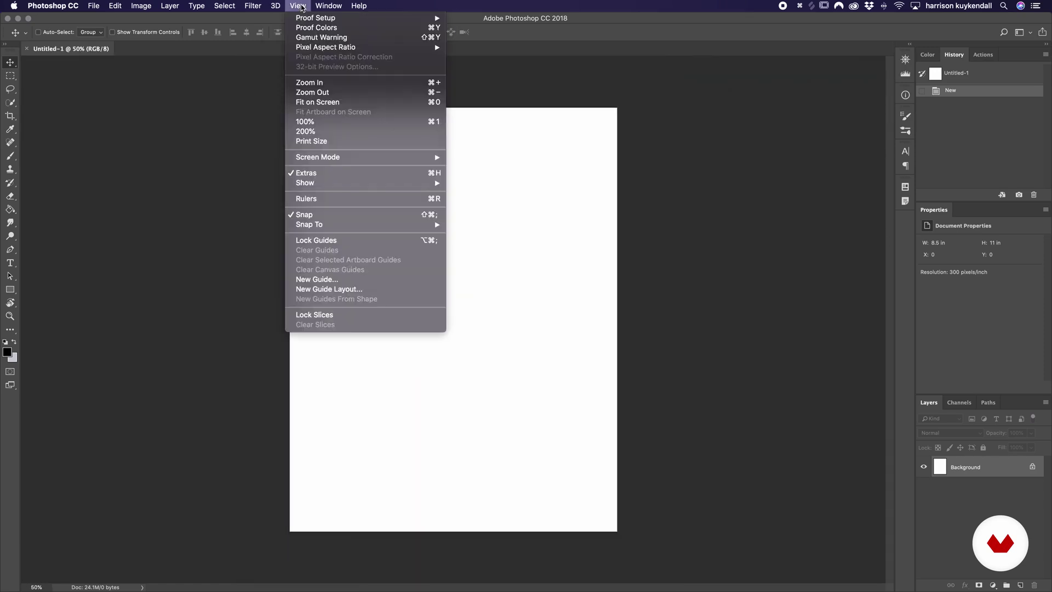
click(330, 105)
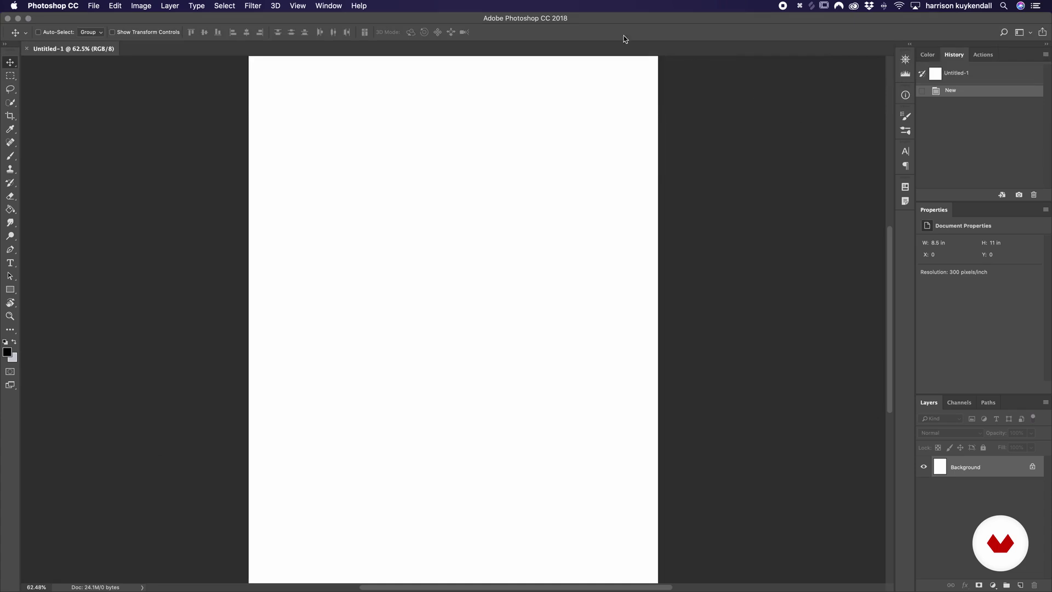
View the page at 100% and 200%, and fit it on screen again
click(298, 5)
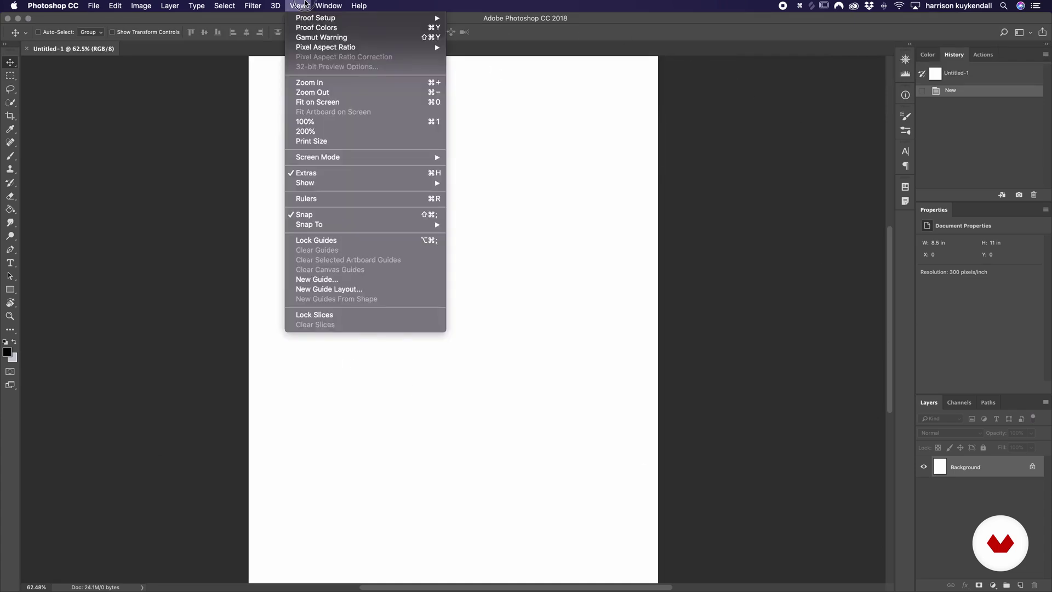
click(320, 121)
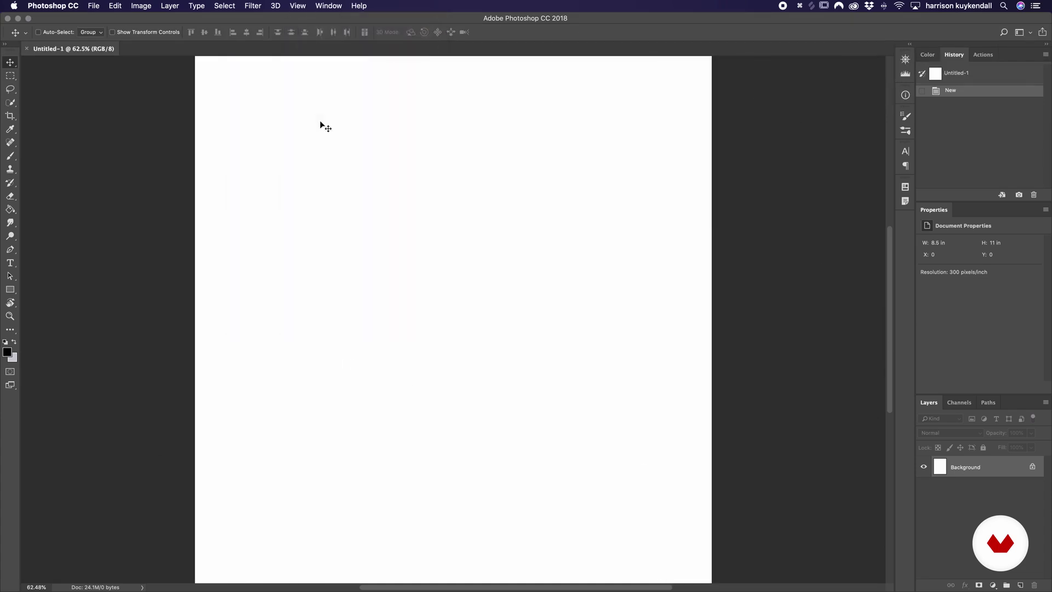
click(297, 6)
click(318, 134)
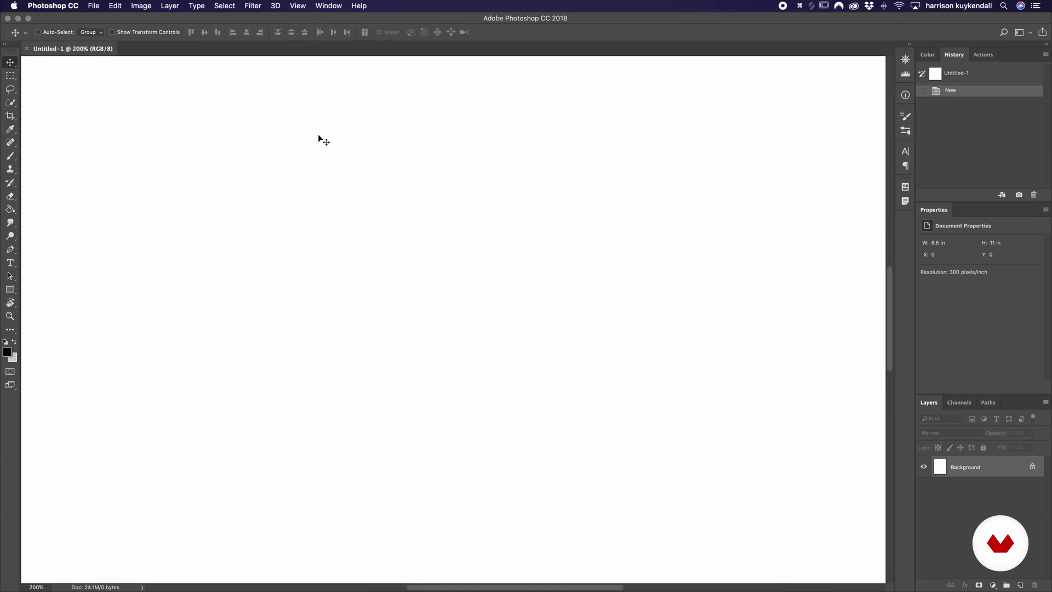
click(298, 6)
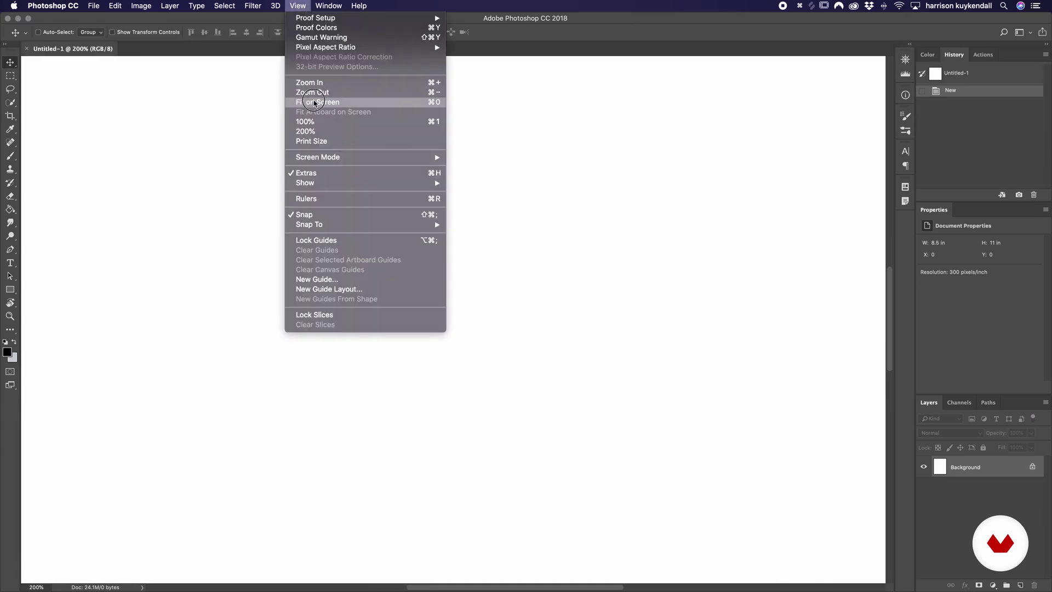
click(313, 102)
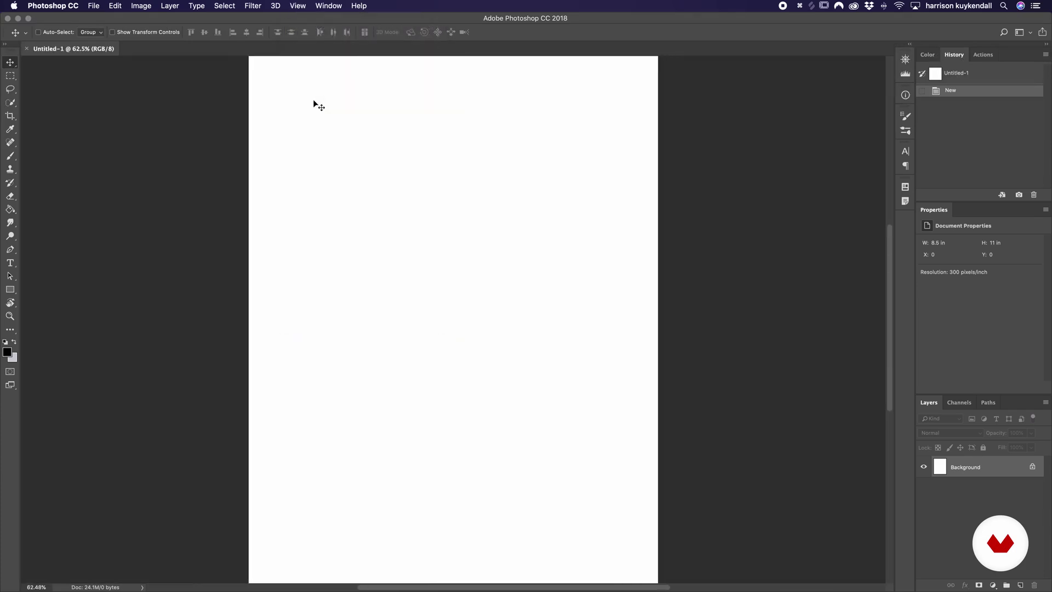
Show the rulers and add horizontal guides at about 5.7 and 9 inches and a vertical guide at about 4.8 inches
click(298, 6)
click(324, 200)
drag(450, 60, 447, 339)
drag(24, 178, 486, 181)
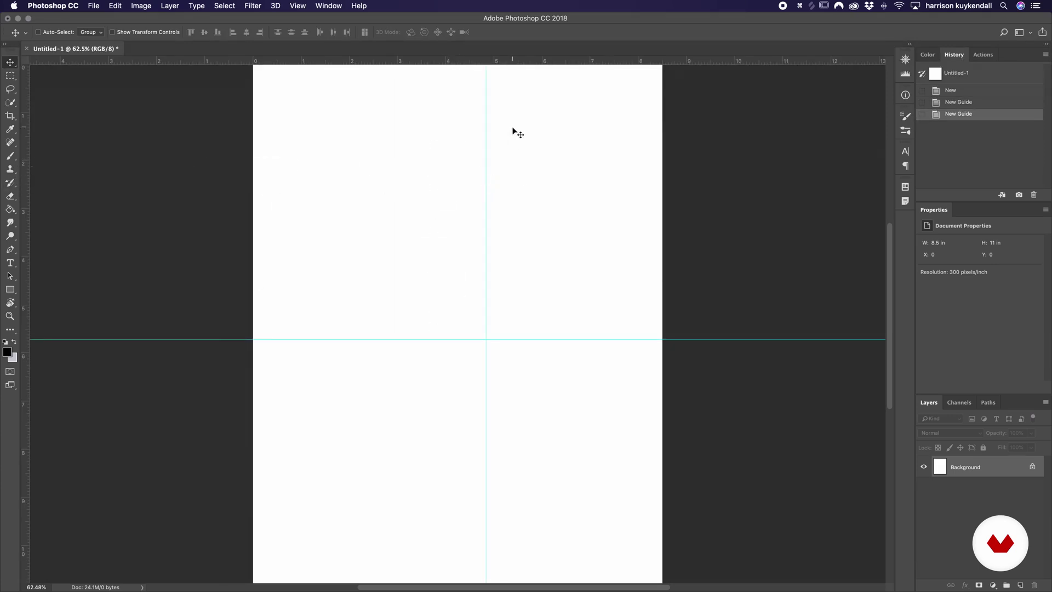
drag(511, 63, 542, 501)
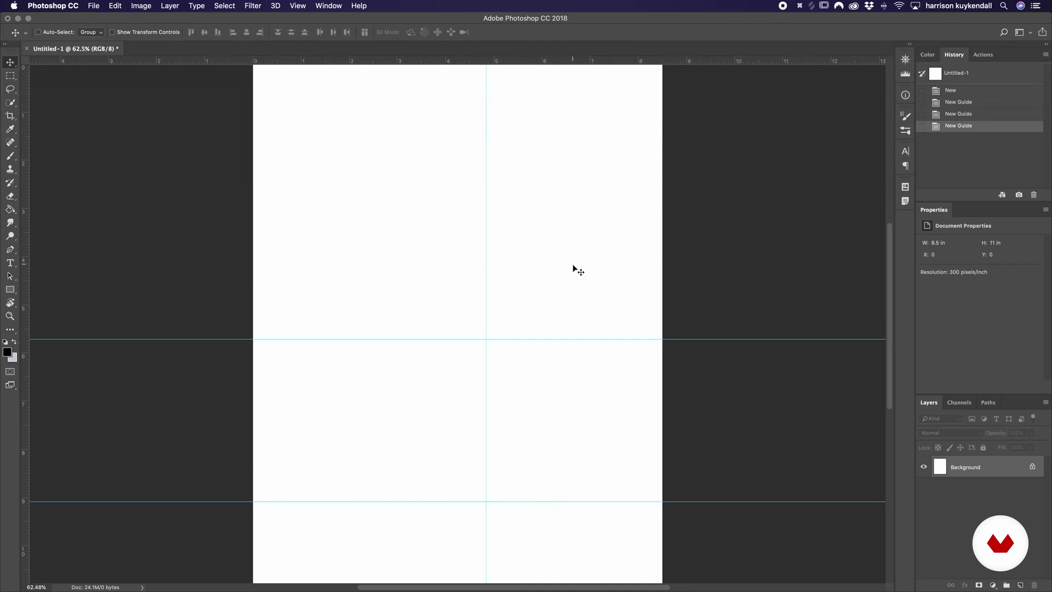
Undo and redo the last horizontal guide repeatedly, finishing with a redo
click(115, 5)
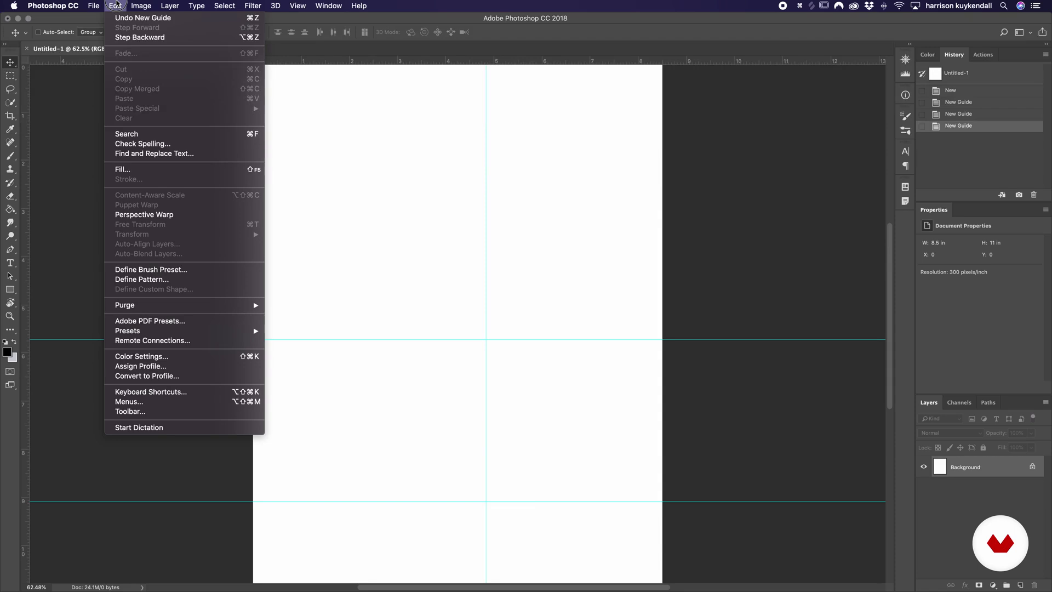
click(121, 18)
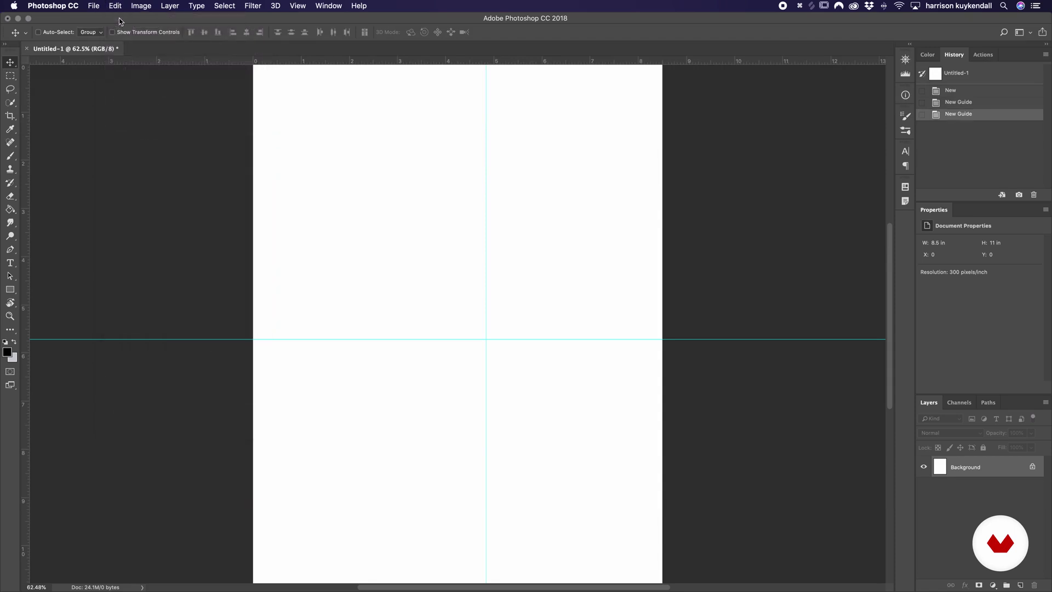
click(116, 5)
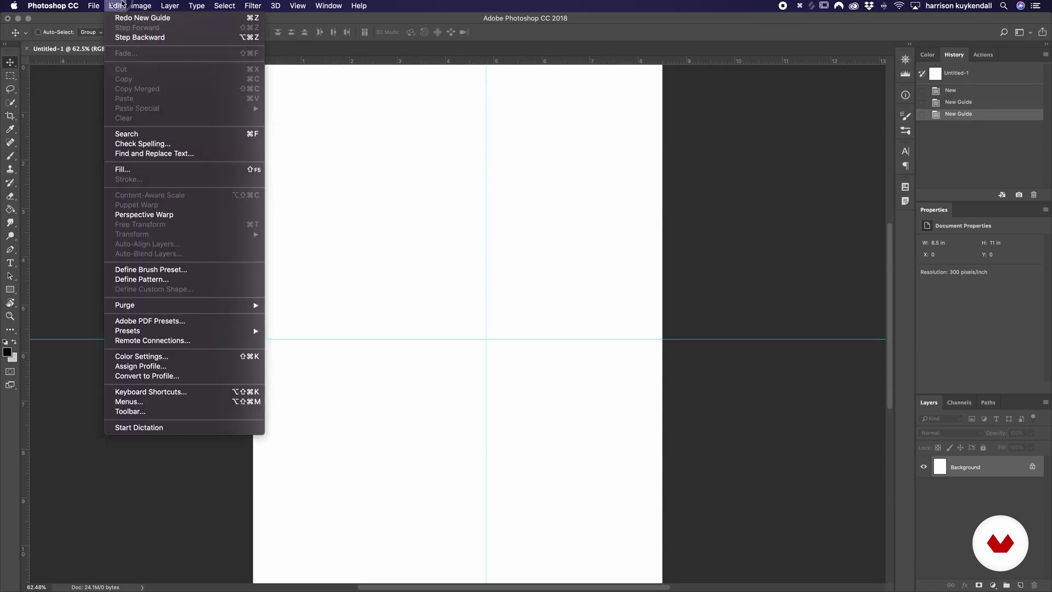
click(121, 5)
key(super+z)
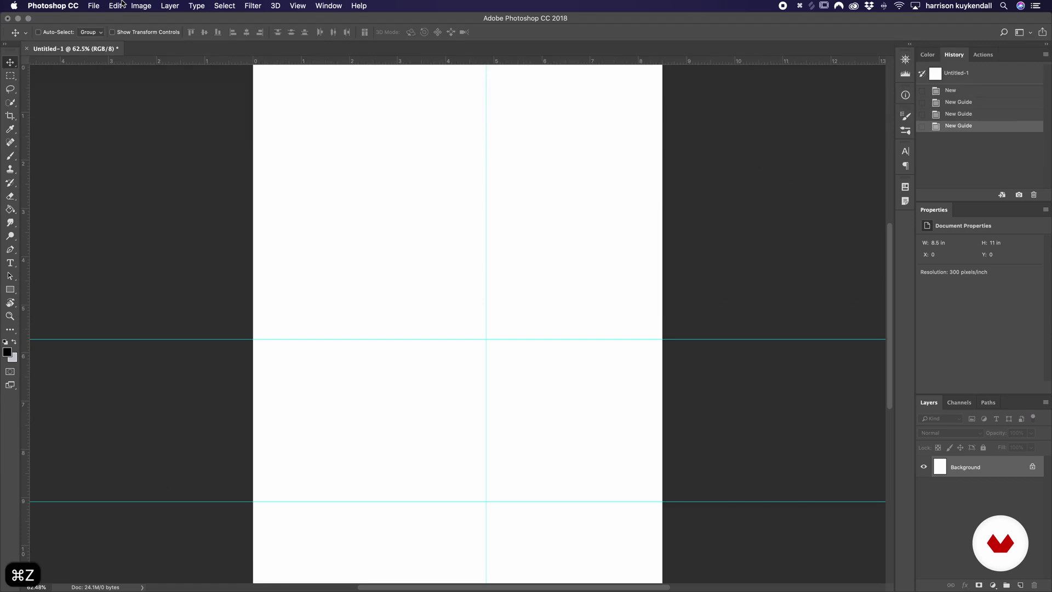
key(super+z)
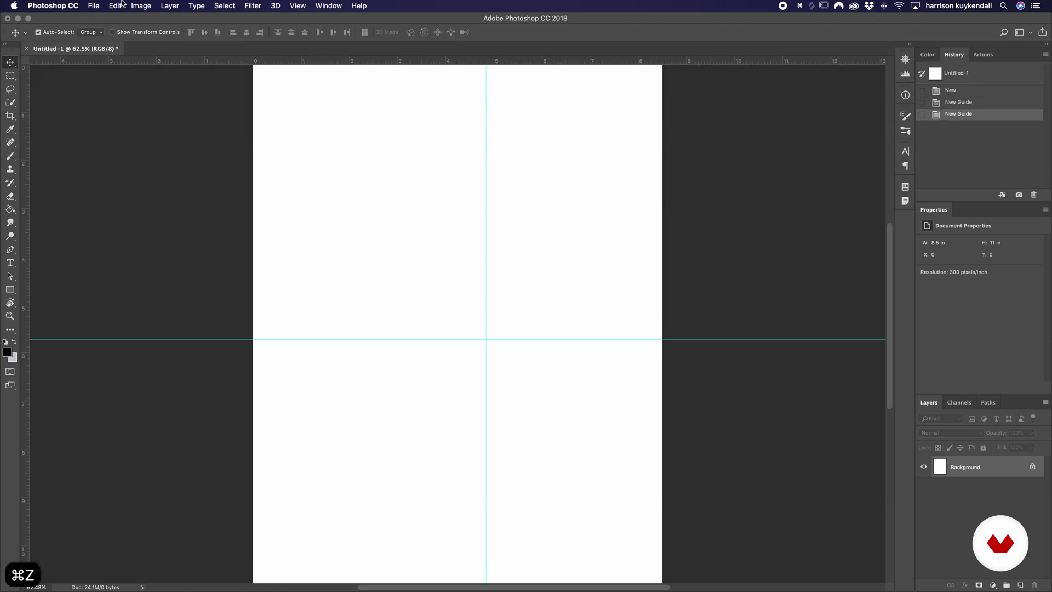
key(super+z)
key(super+z)
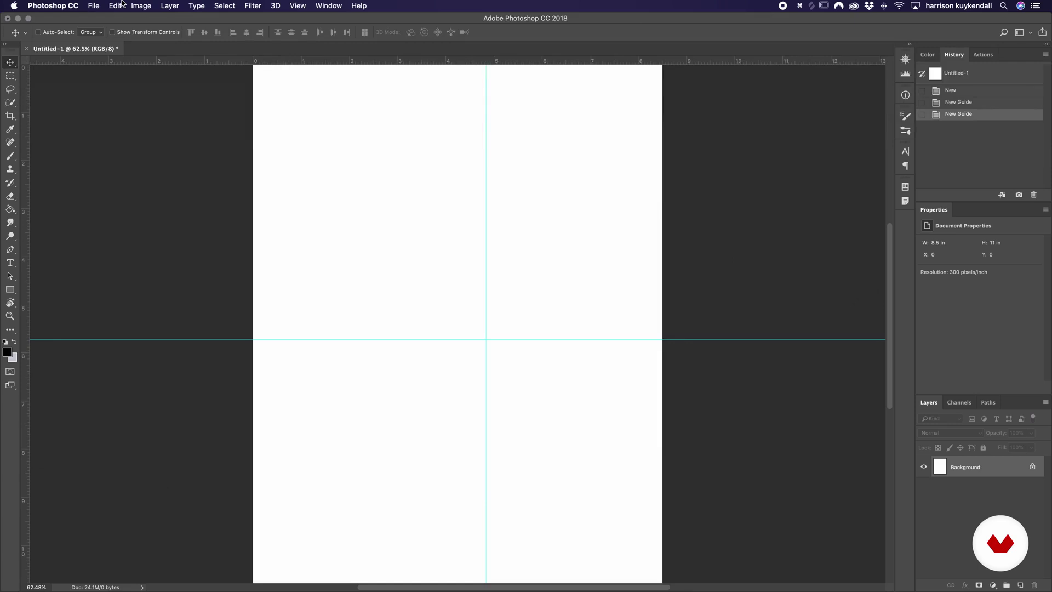
key(super+z)
key(super+z)
key(super+z)
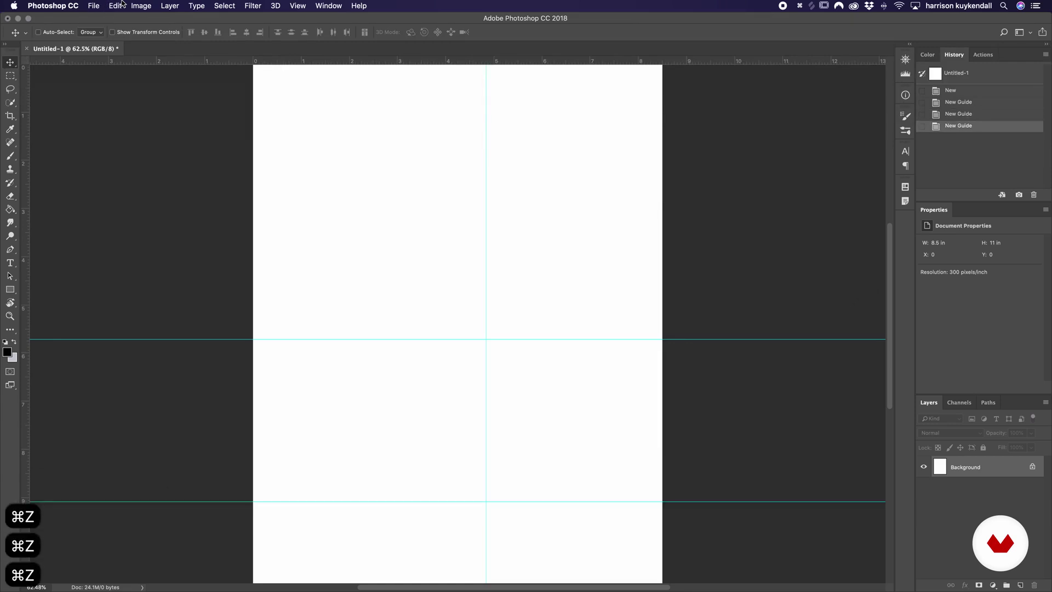
Step backward through the history to remove all three guides, and hide the rulers
key(alt+super+z)
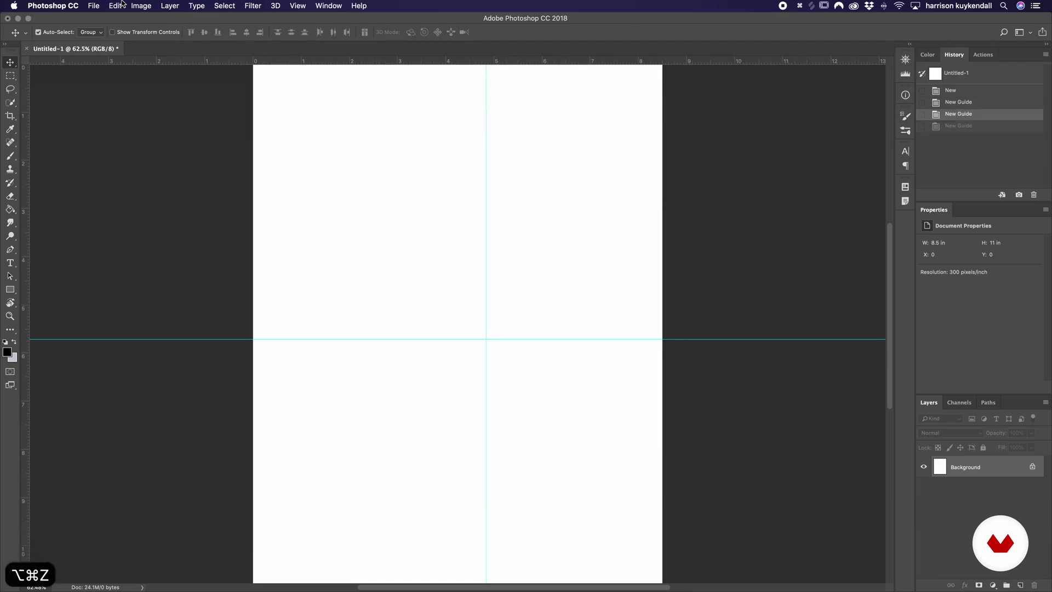
key(alt+super+z)
key(alt+super+z)
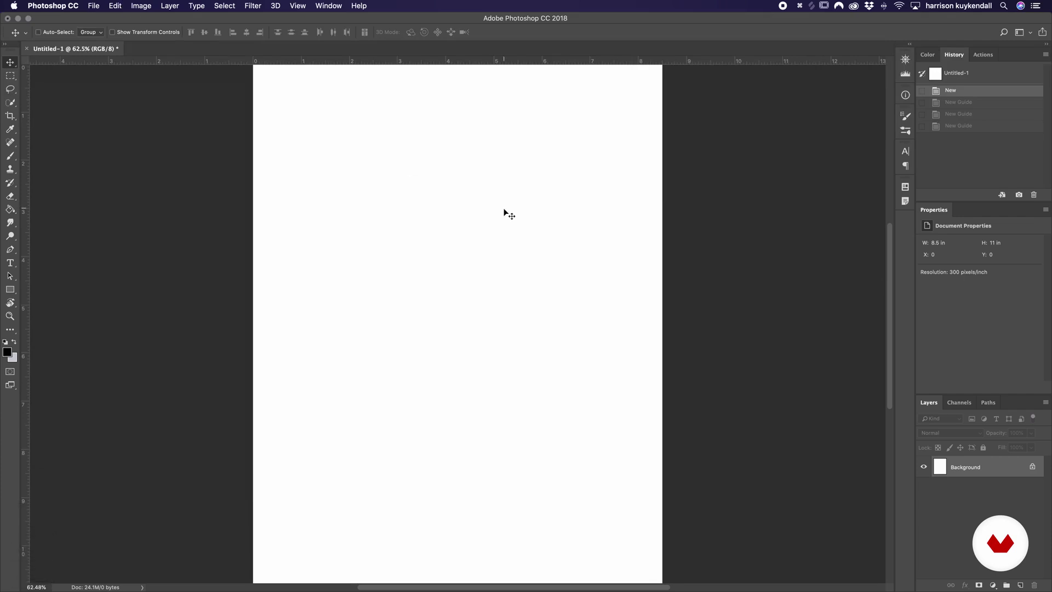
click(300, 5)
click(356, 199)
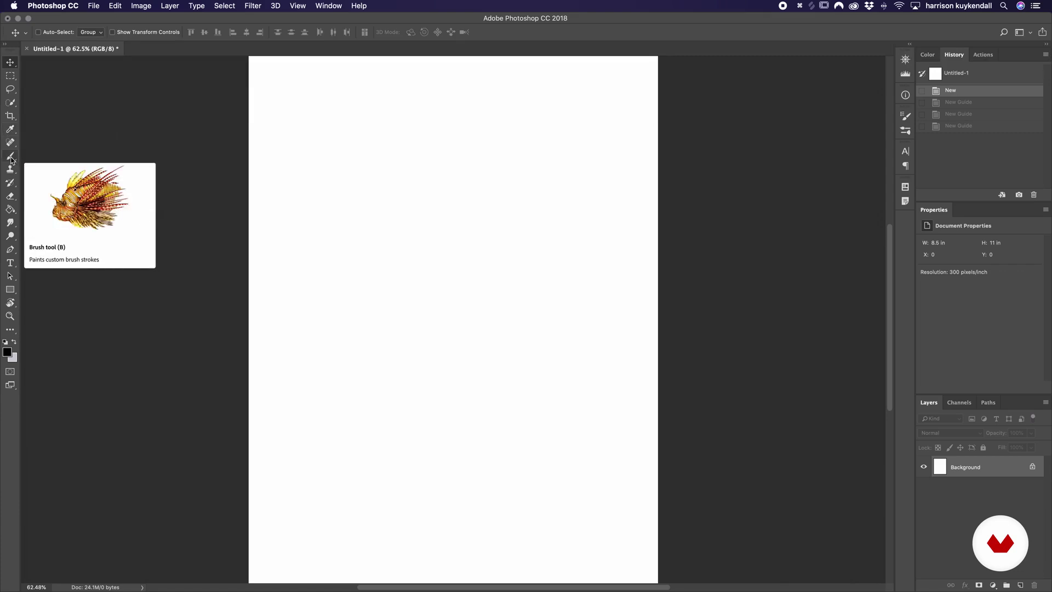
Set the foreground color to a bright red
click(7, 353)
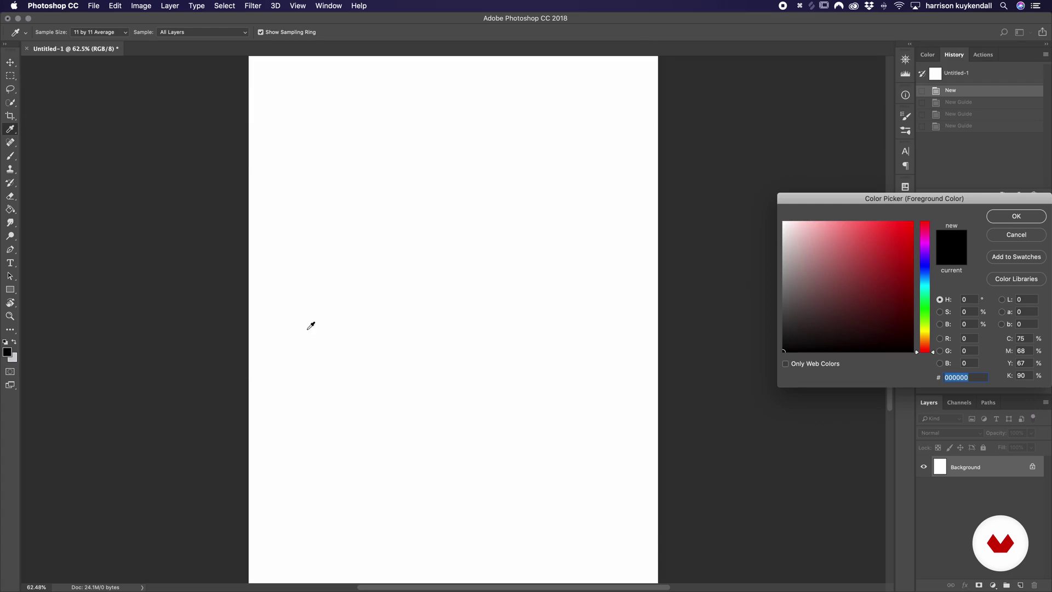
mouse_move(871, 249)
mouse_down()
mouse_move(891, 249)
mouse_move(826, 242)
mouse_move(871, 247)
mouse_up()
click(1022, 219)
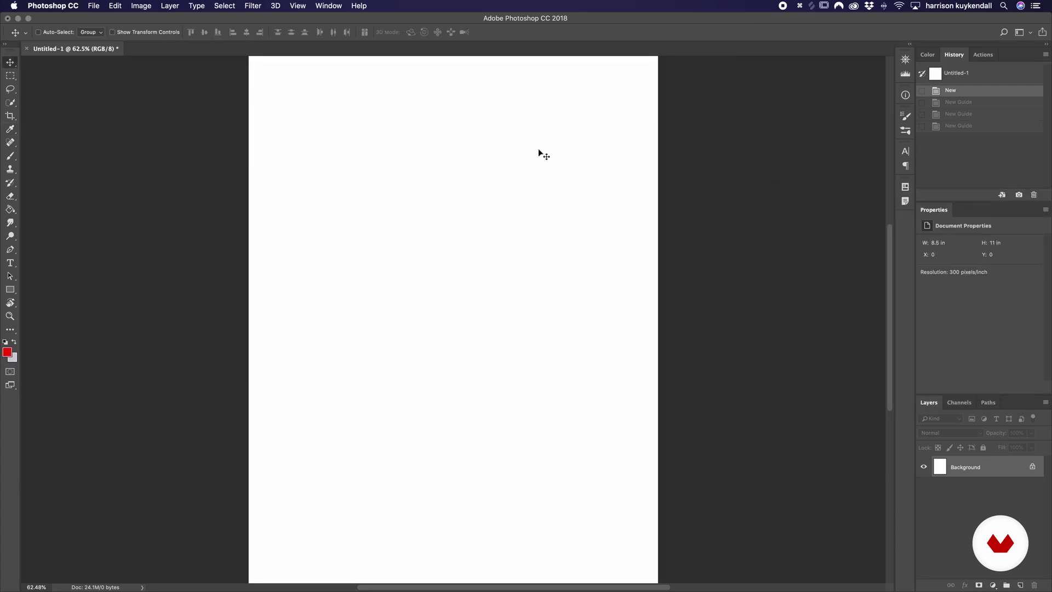
Swap the foreground and background colors several times, and reset them to the default black and white
click(15, 342)
click(15, 342)
click(15, 342)
click(16, 342)
click(6, 343)
Switch to the Graphic and Web workspace
click(323, 5)
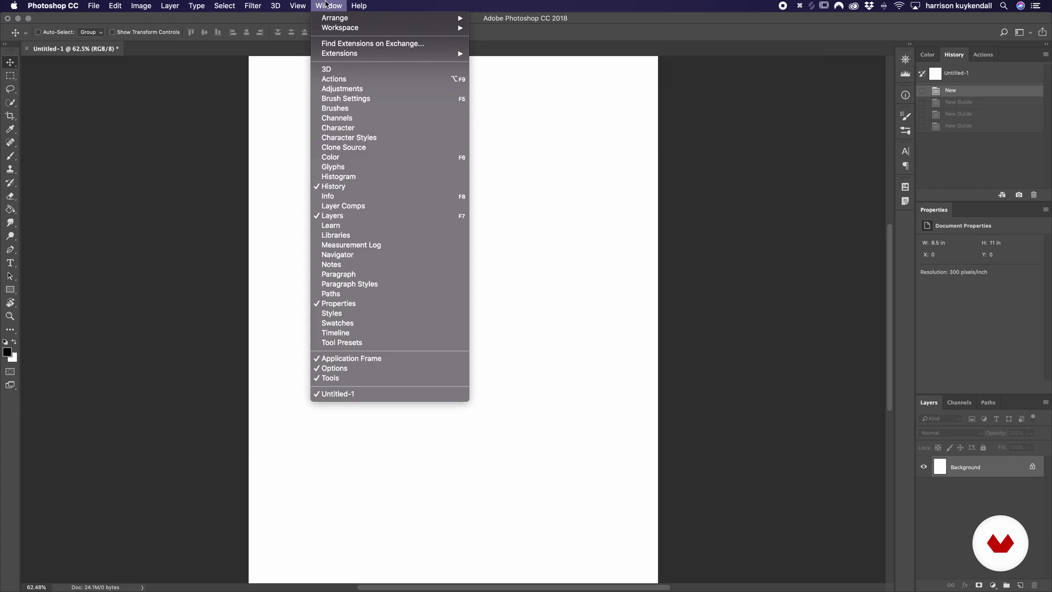
mouse_move(331, 19)
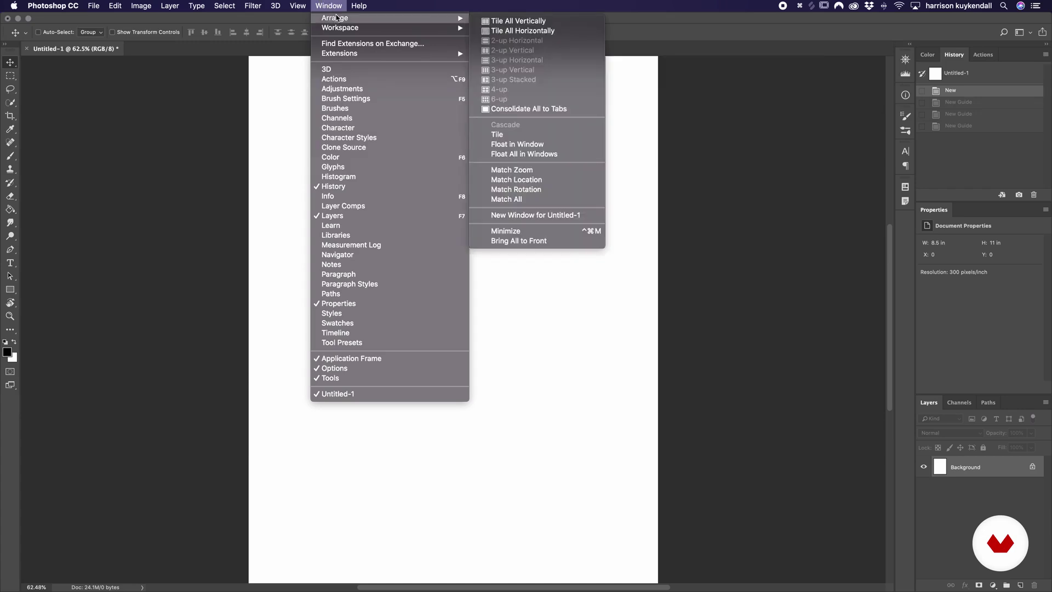
mouse_move(400, 28)
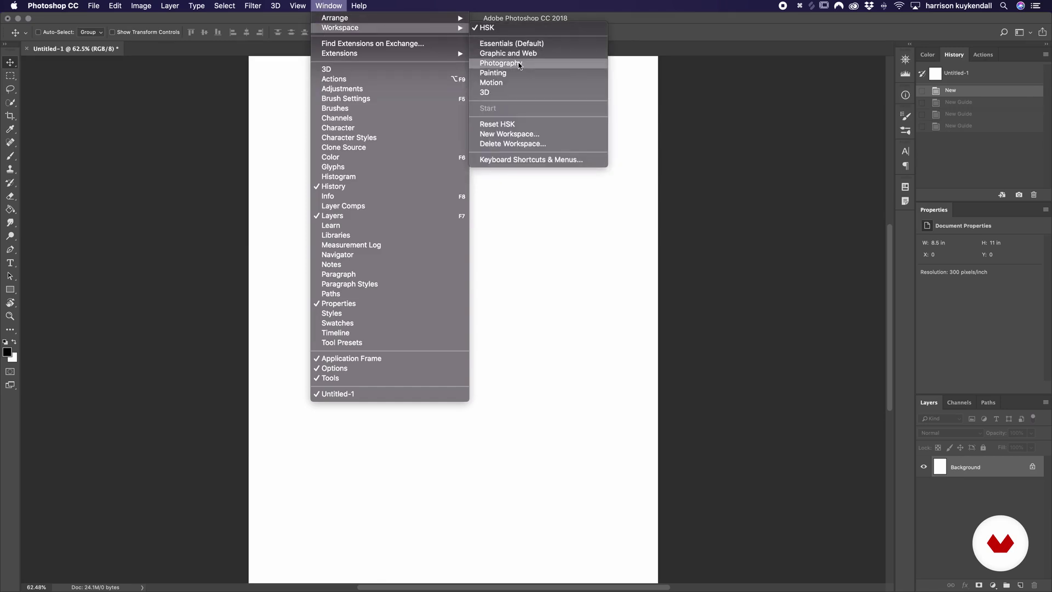
click(531, 55)
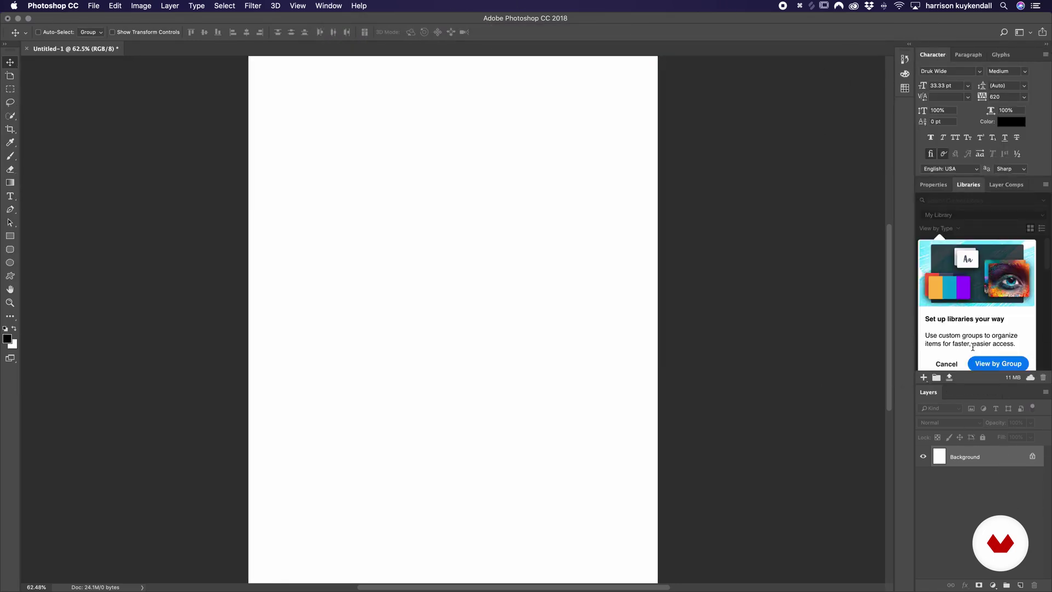
Dismiss the Libraries tip and rearrange the panels, grouping Layers with Properties and docking Character beneath that group
click(953, 365)
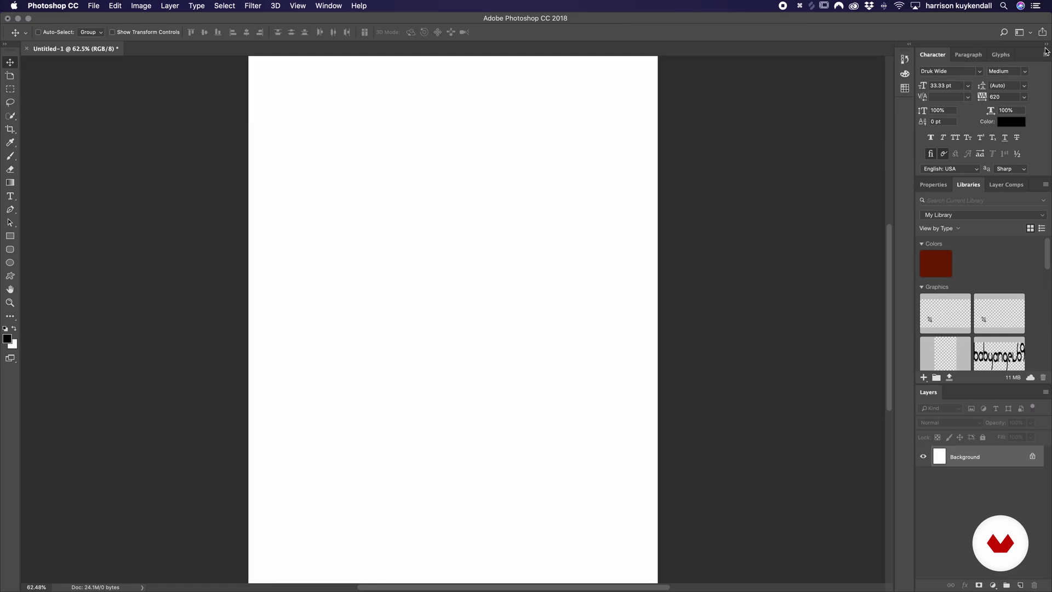
drag(930, 396, 942, 192)
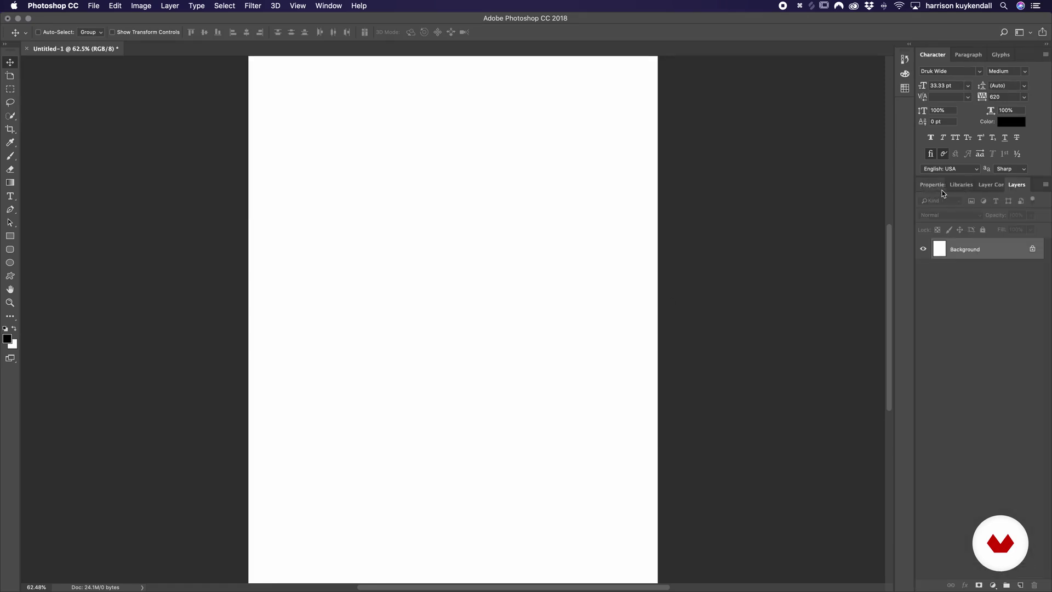
drag(942, 55, 950, 587)
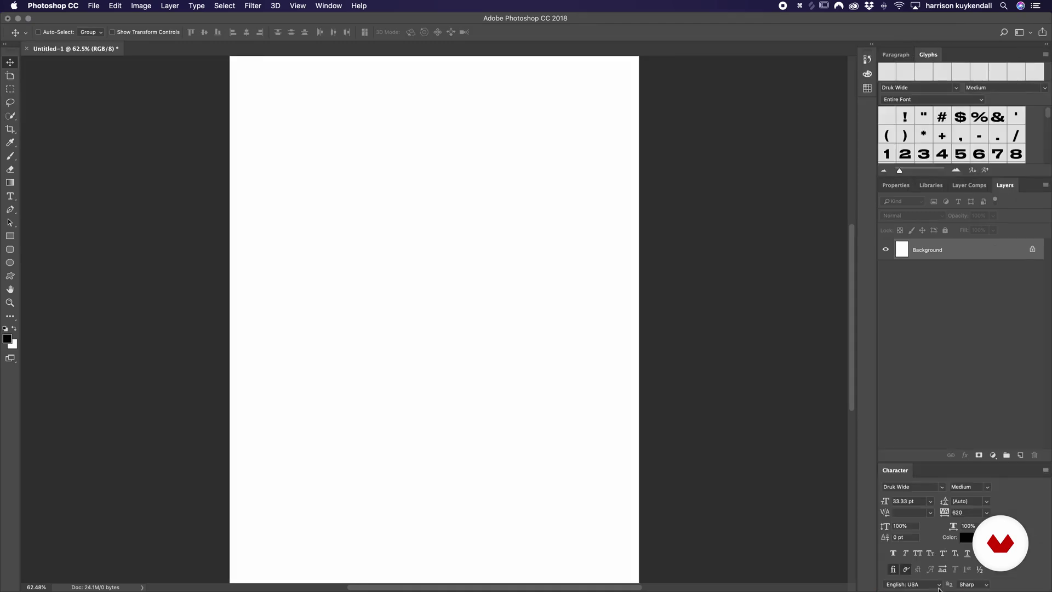
Switch back to the custom HSK workspace
click(324, 7)
mouse_move(358, 27)
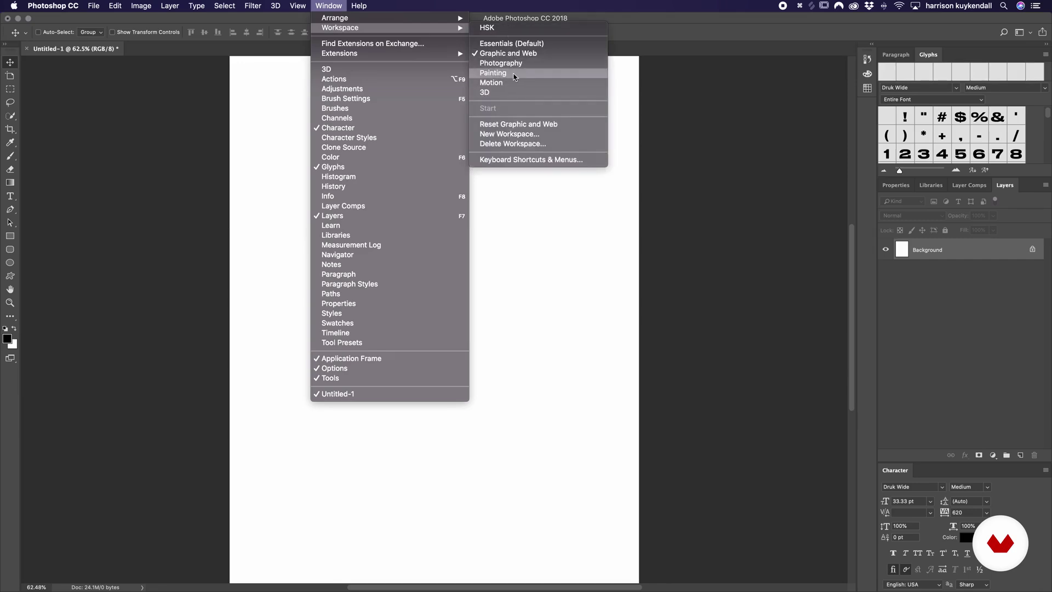
click(930, 55)
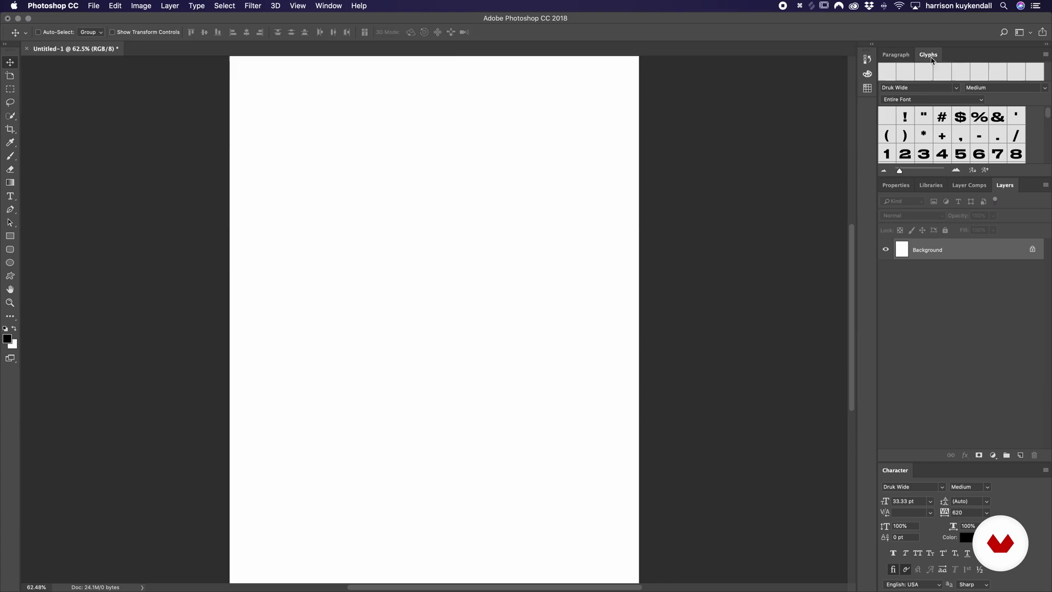
click(333, 6)
mouse_move(350, 27)
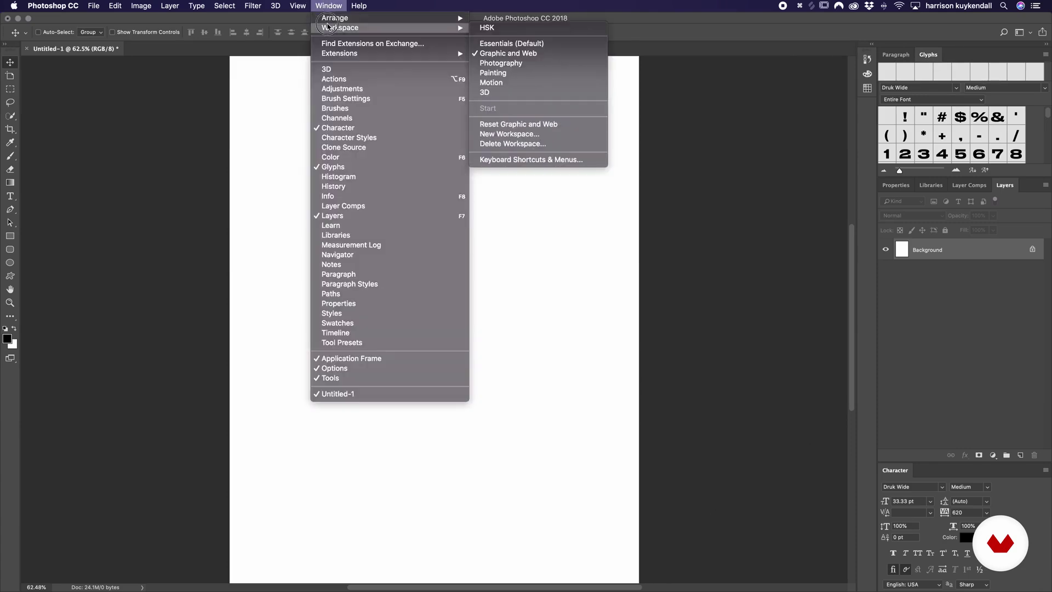
click(499, 29)
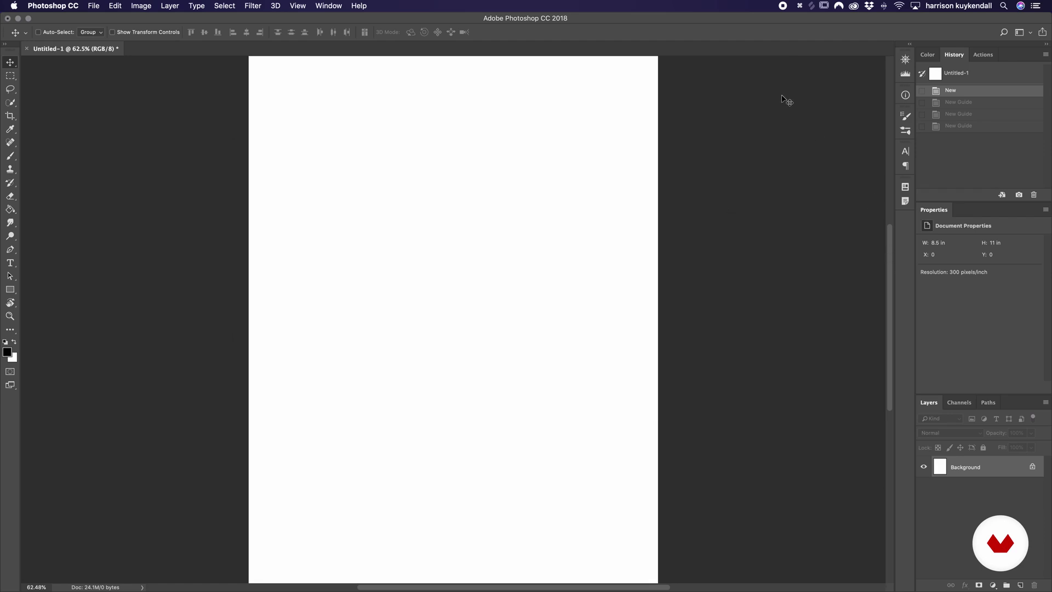
Cycle through the two full screen modes and return to the standard screen mode
key(f)
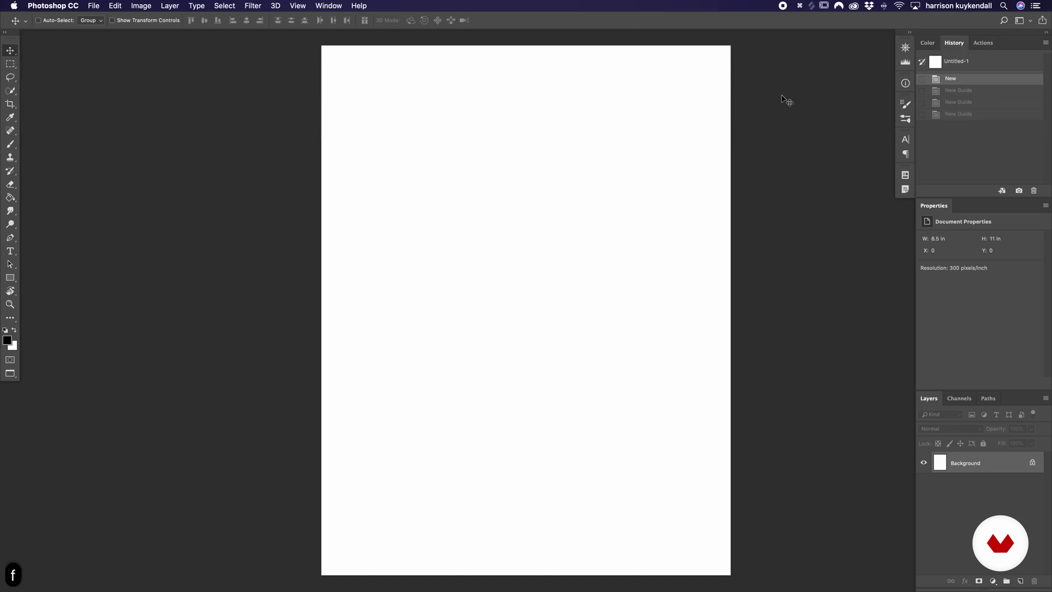
key(f)
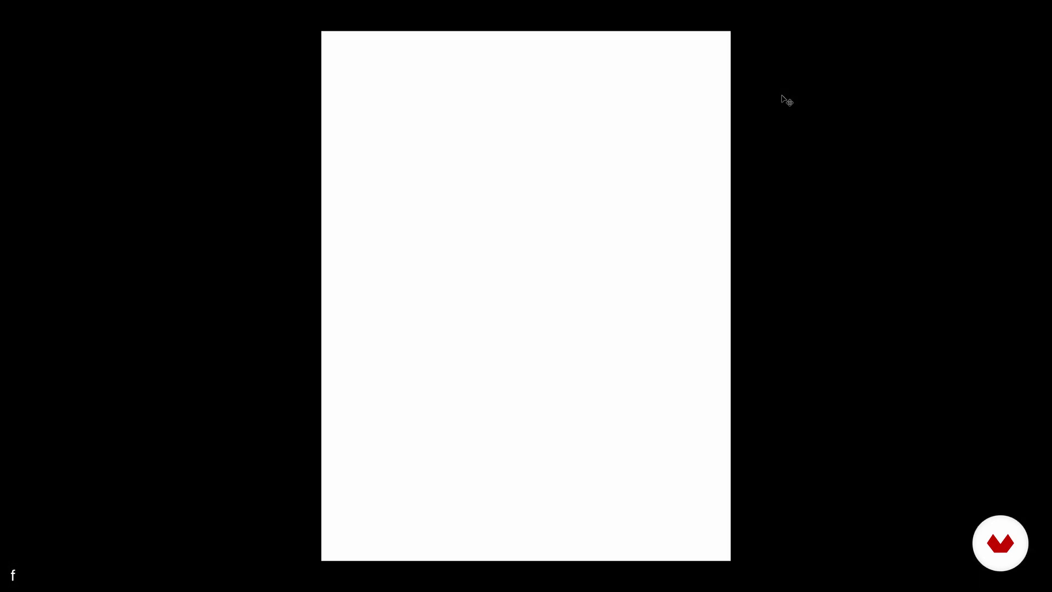
key(f)
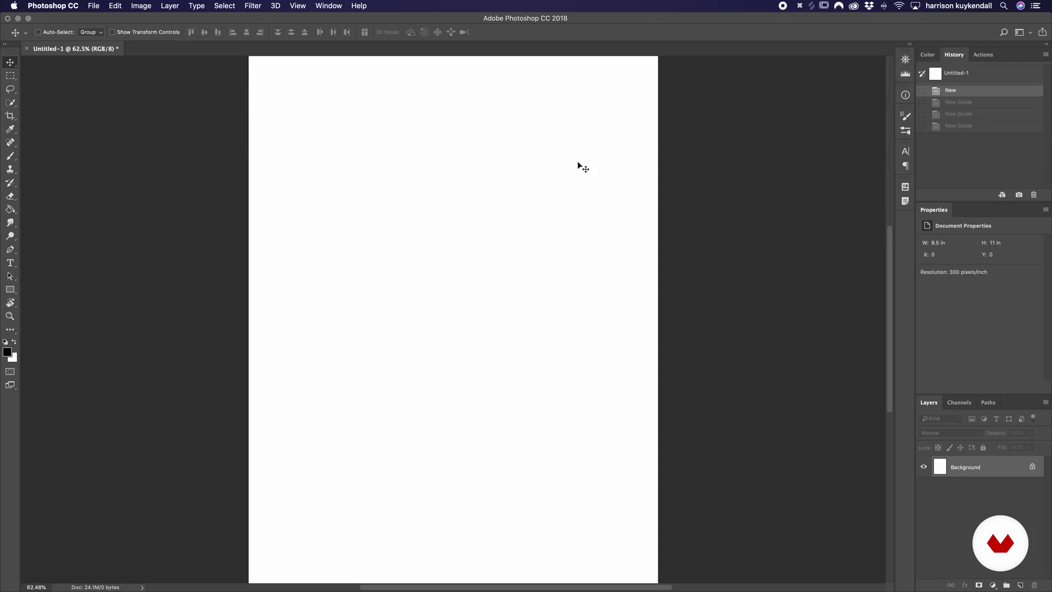
Scroll the page vertically and horizontally in the standard screen mode to see how far the canvas moves
scroll(887, 301, up, 3)
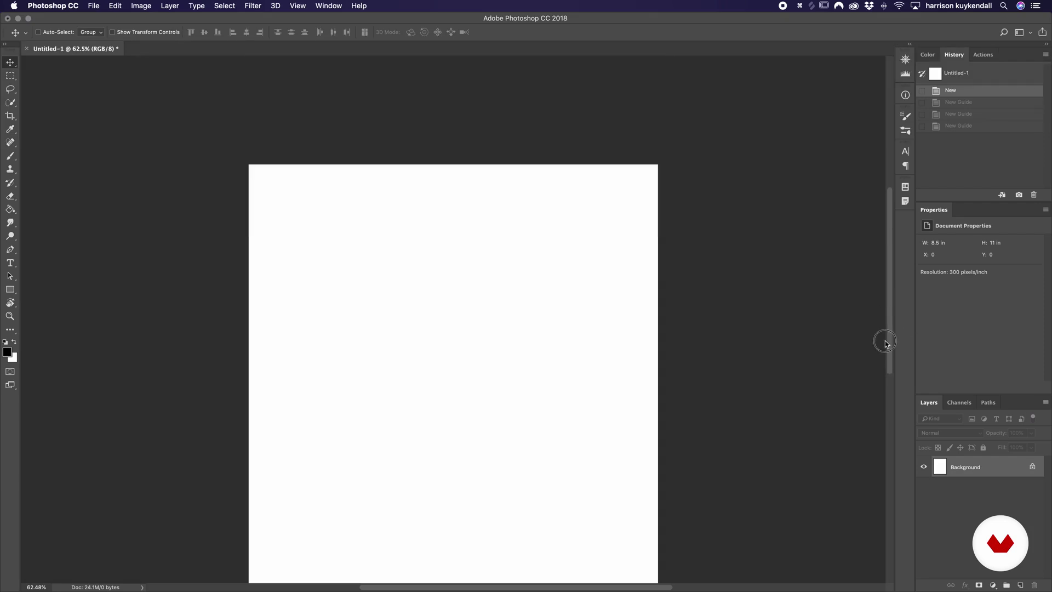
scroll(882, 383, down, 10)
scroll(629, 586, right, 5)
scroll(669, 580, left, 8)
Try panning the page in full screen mode with the menu bar, and cycle the screen modes back to standard
key(f)
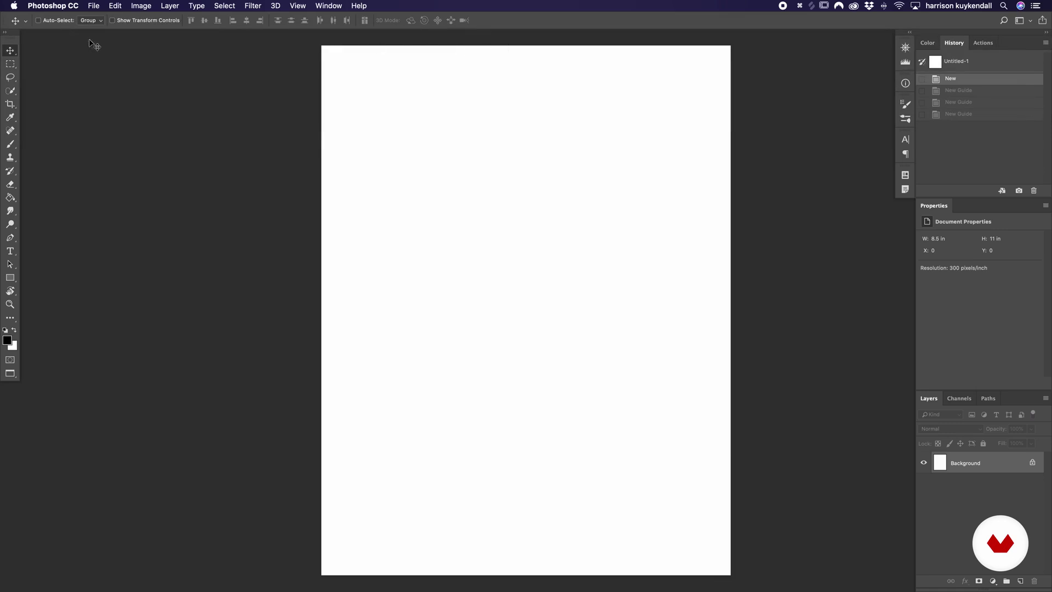
key(space)
key(f)
key(f)
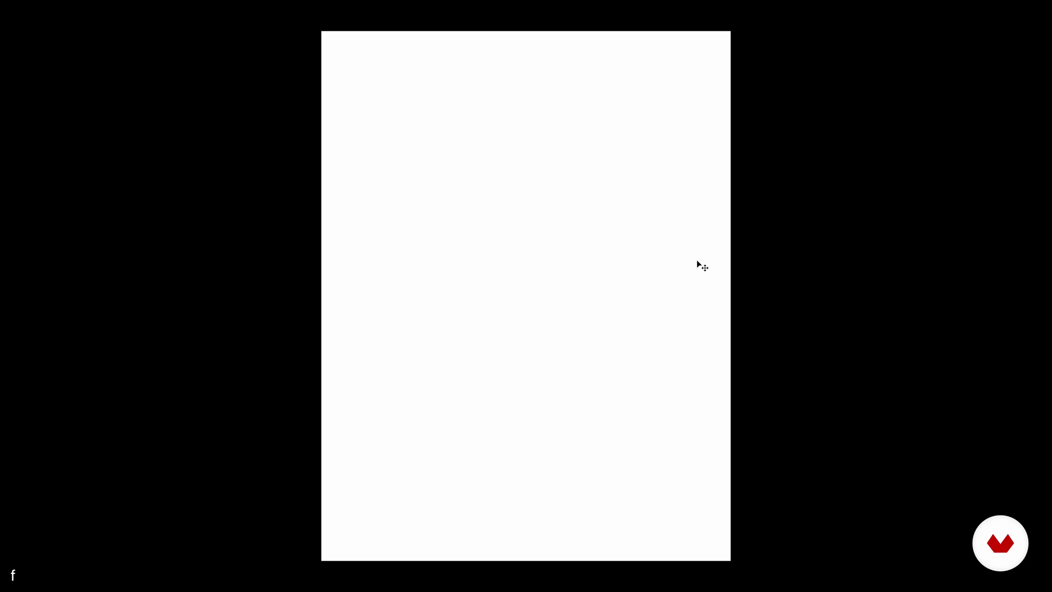
key(f)
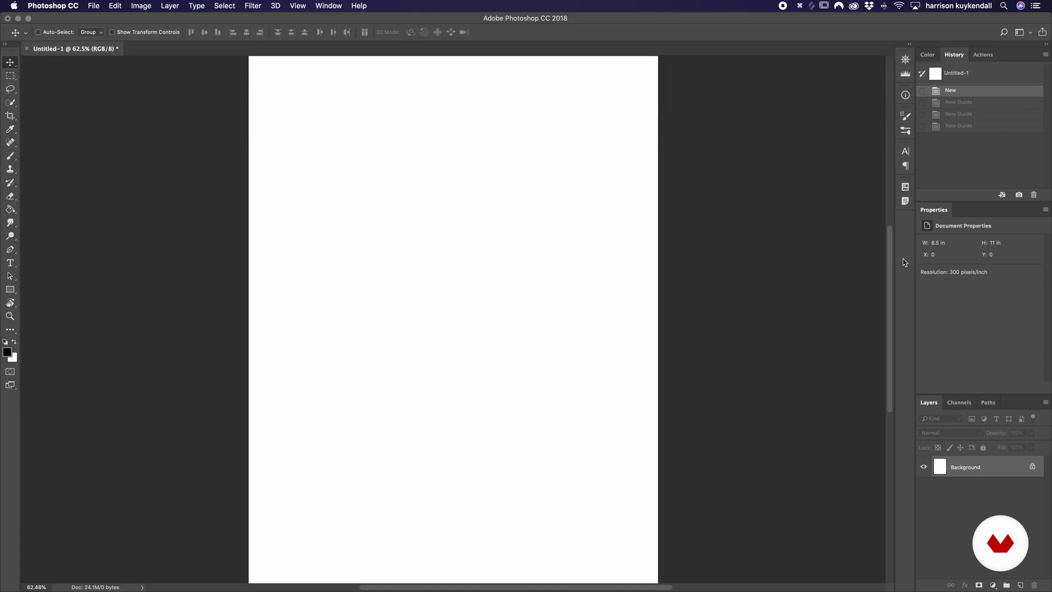
Show the Swatches and Timeline panels
click(333, 5)
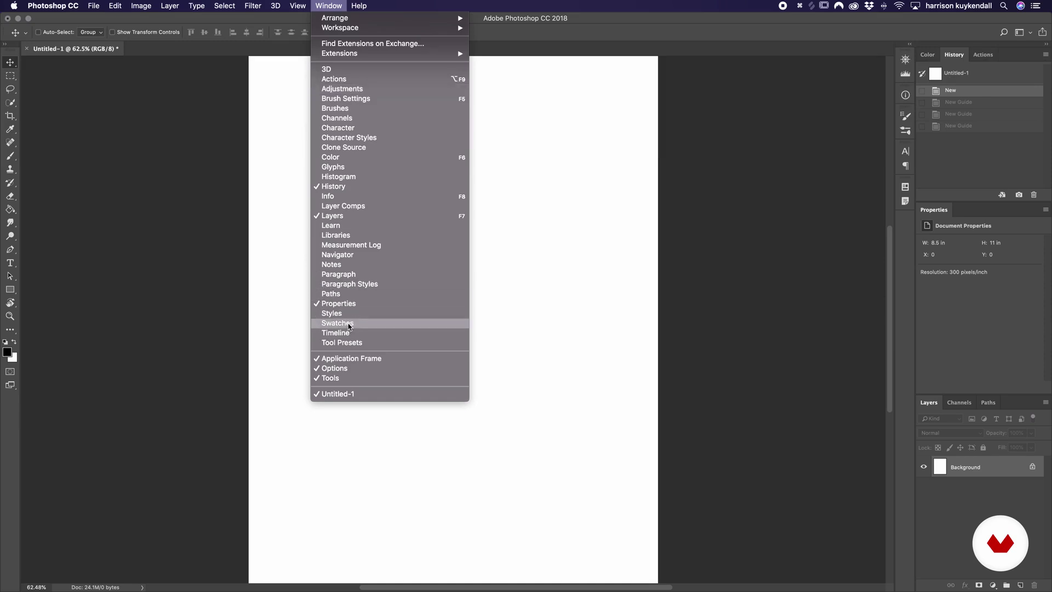
click(349, 323)
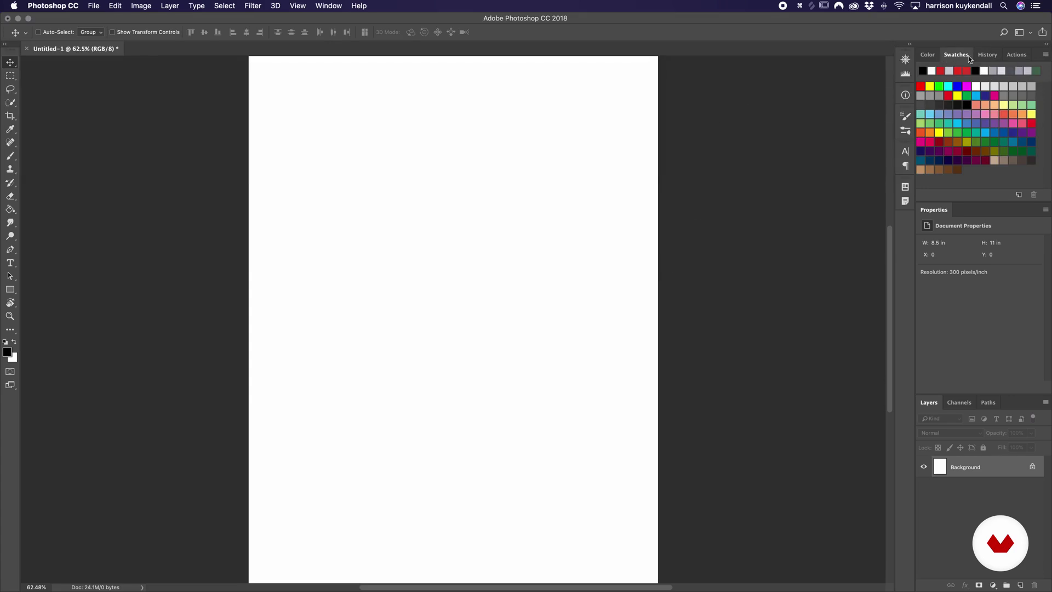
click(328, 5)
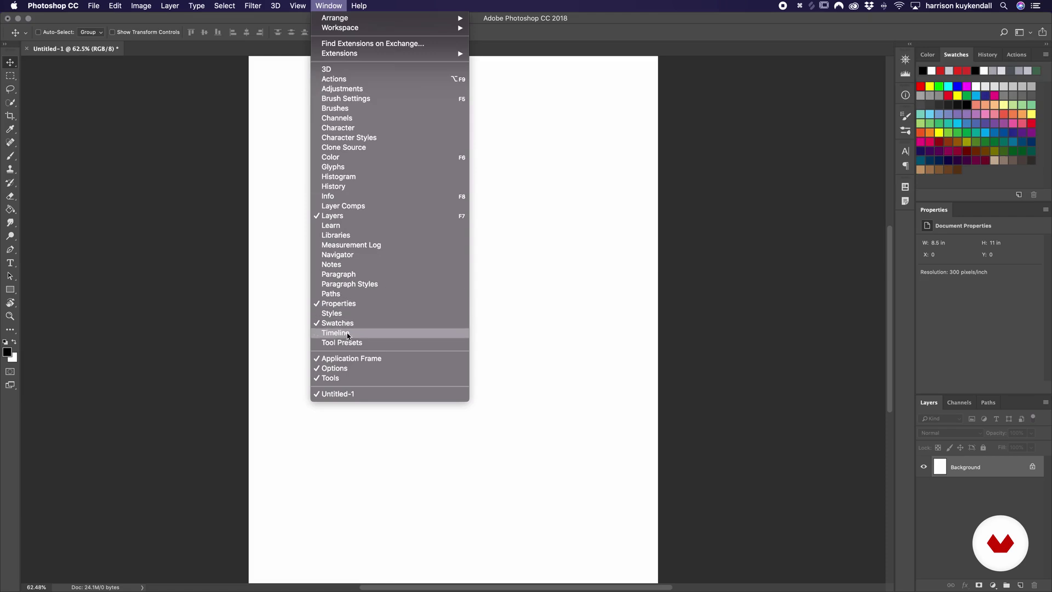
click(348, 334)
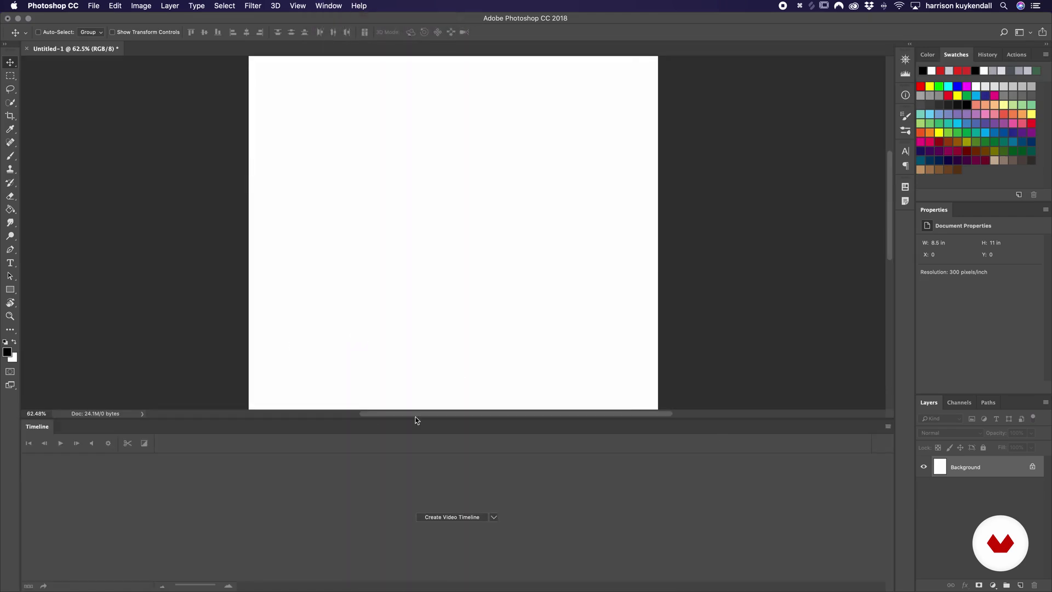
Hide the Timeline panel and the Swatches panel together with its panel group
click(327, 6)
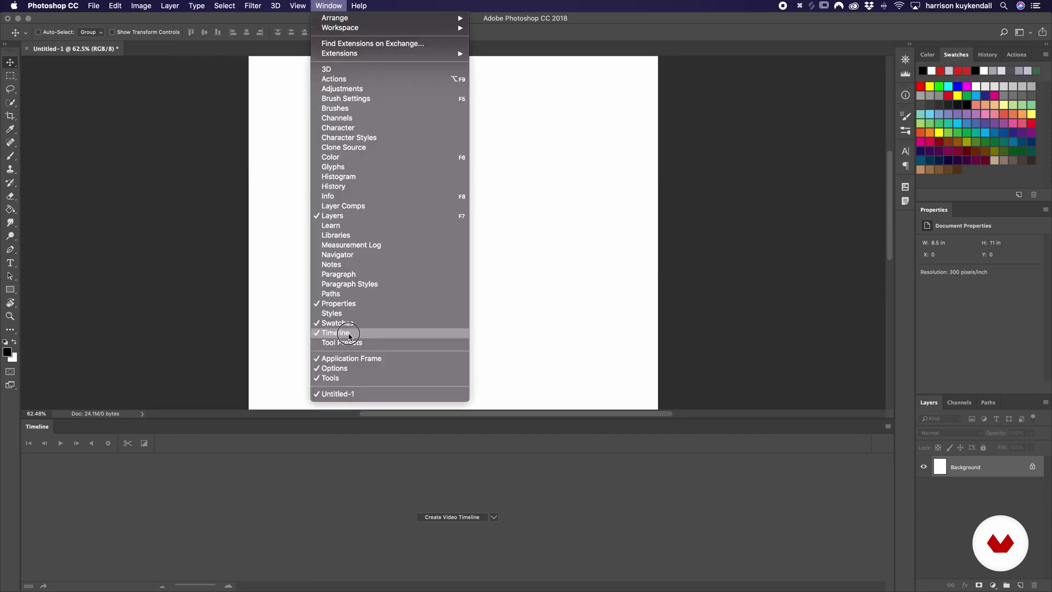
click(348, 333)
click(328, 6)
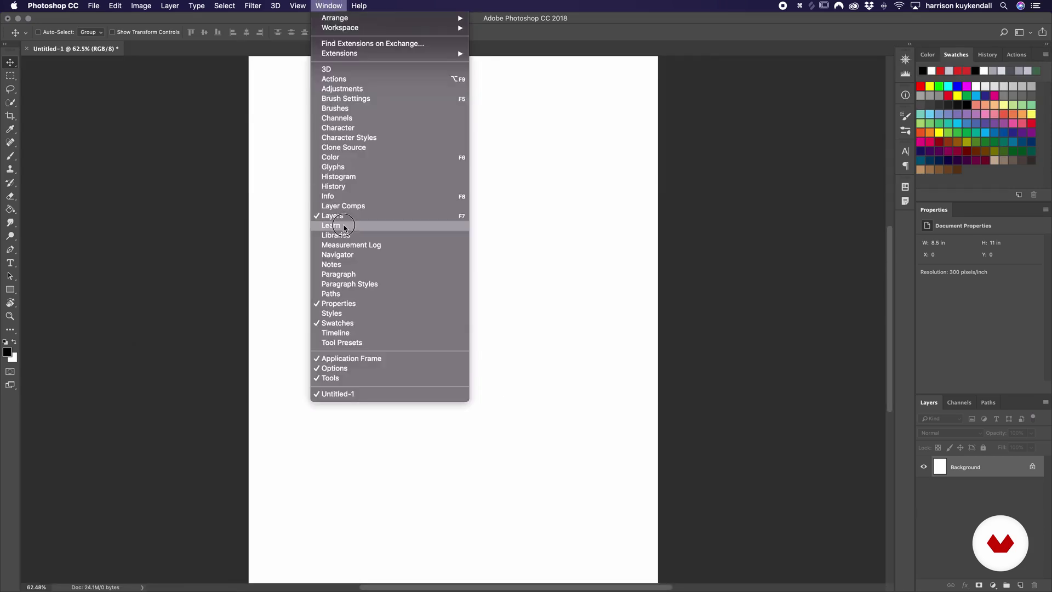
click(351, 323)
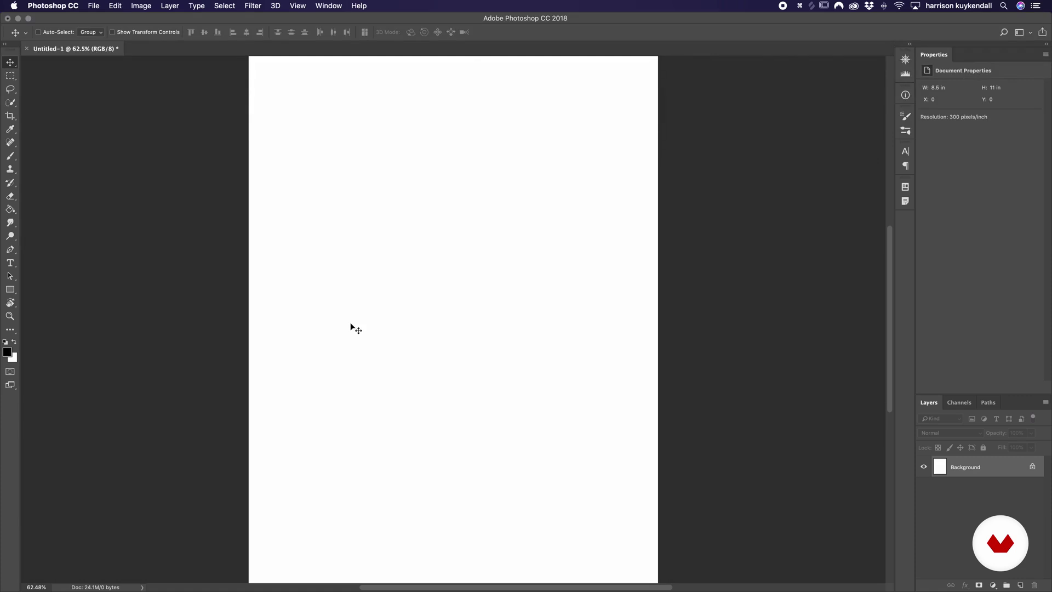
click(329, 5)
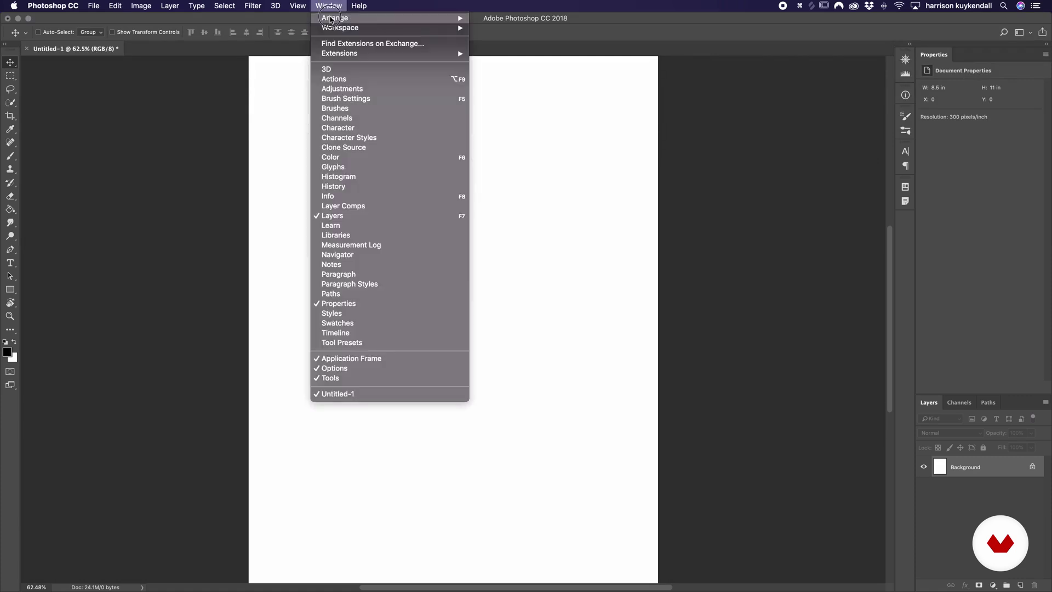
mouse_move(330, 19)
mouse_move(331, 27)
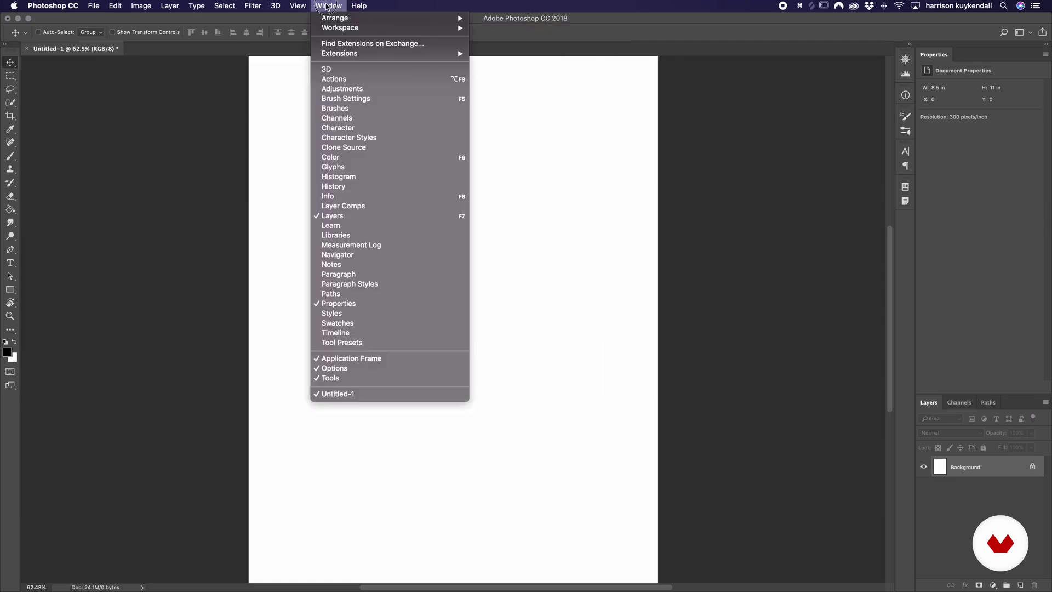
click(528, 137)
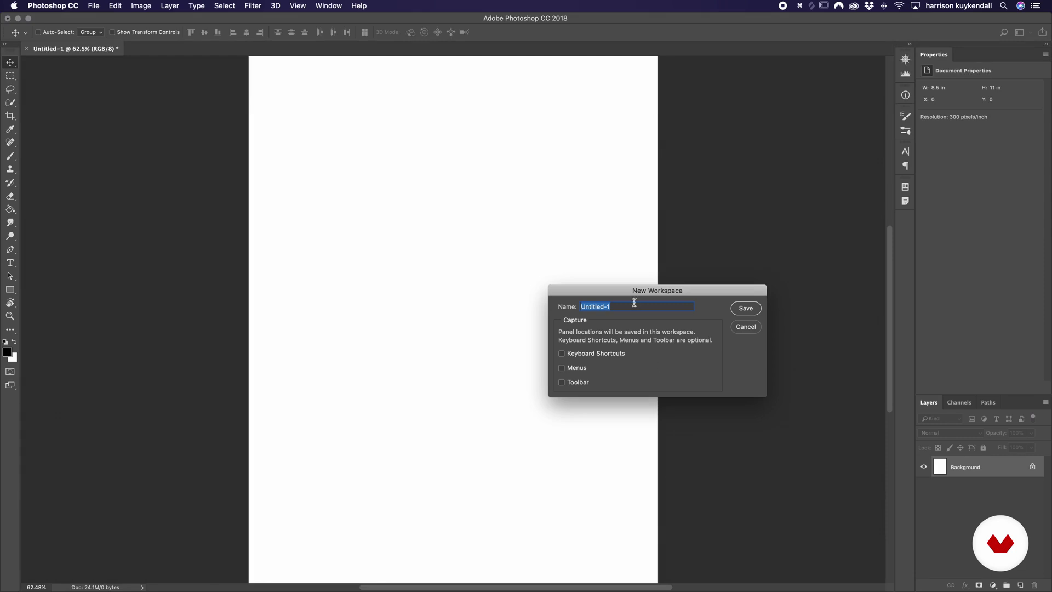
text(My Workspace)
click(746, 327)
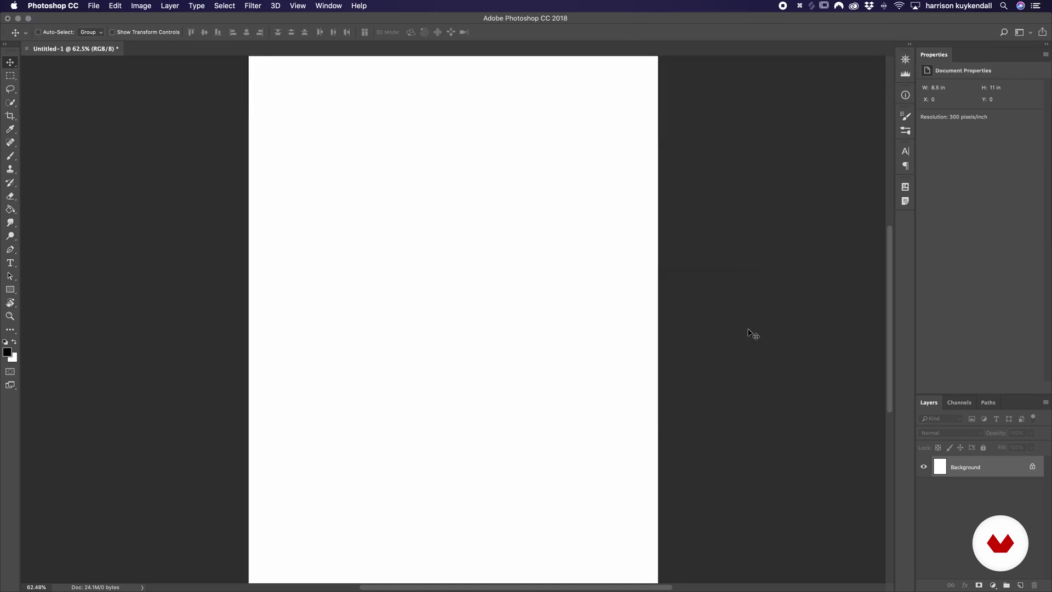